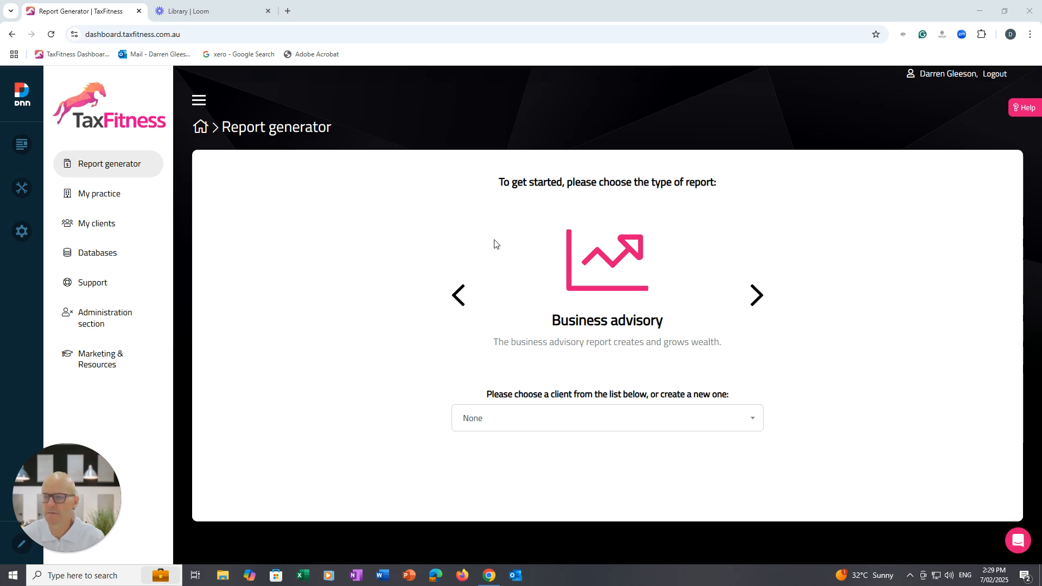
Preview the Tax planning report type and return to Business advisory in the report generator.
{"action": "left_click", "coordinate": [756, 295]}
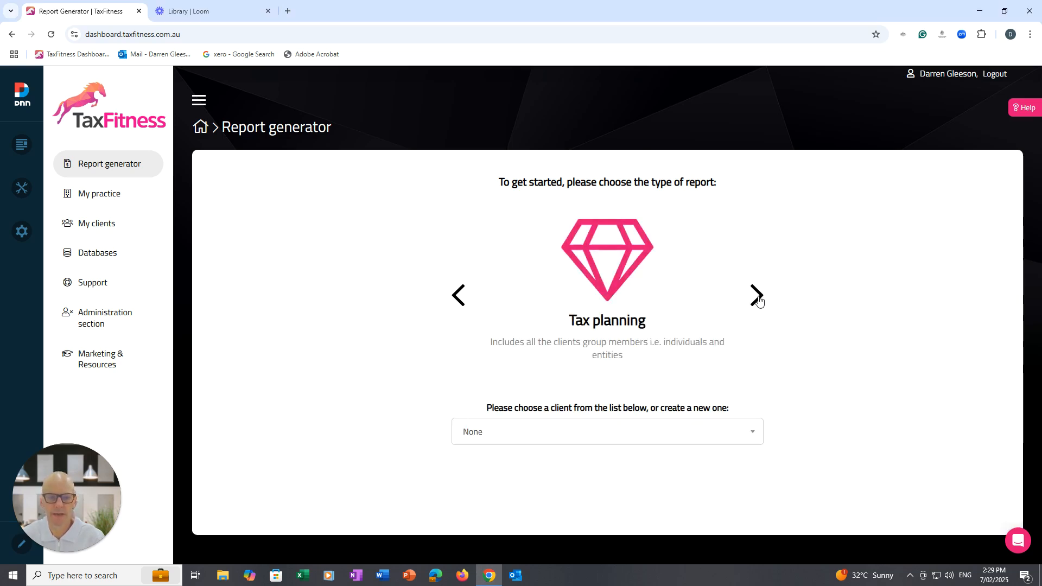
{"action": "left_click", "coordinate": [757, 297]}
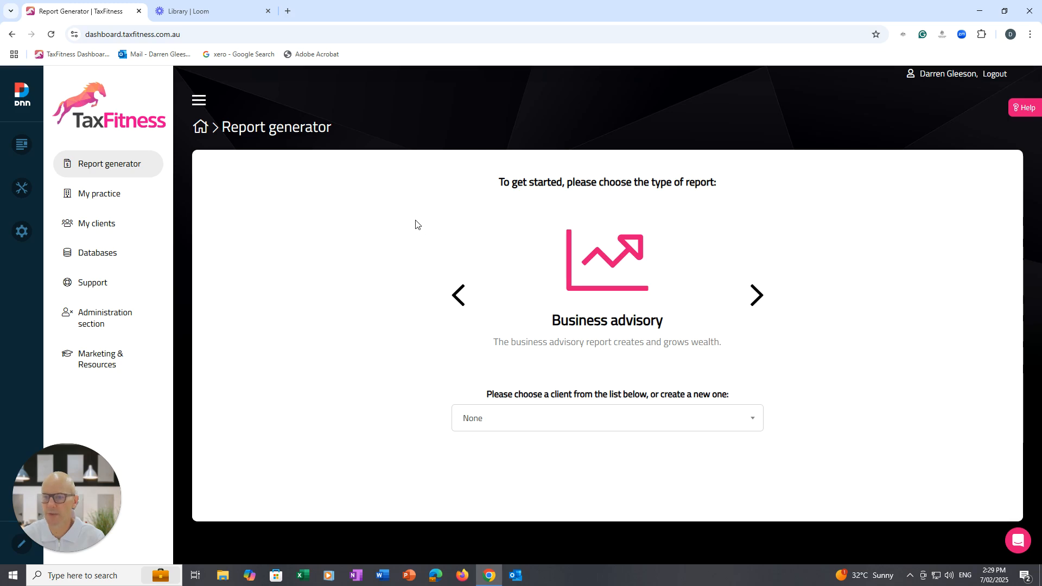
Open the "Accounting practice - Top 20%" entry in the Business benchmarks database.
{"action": "left_click", "coordinate": [81, 259]}
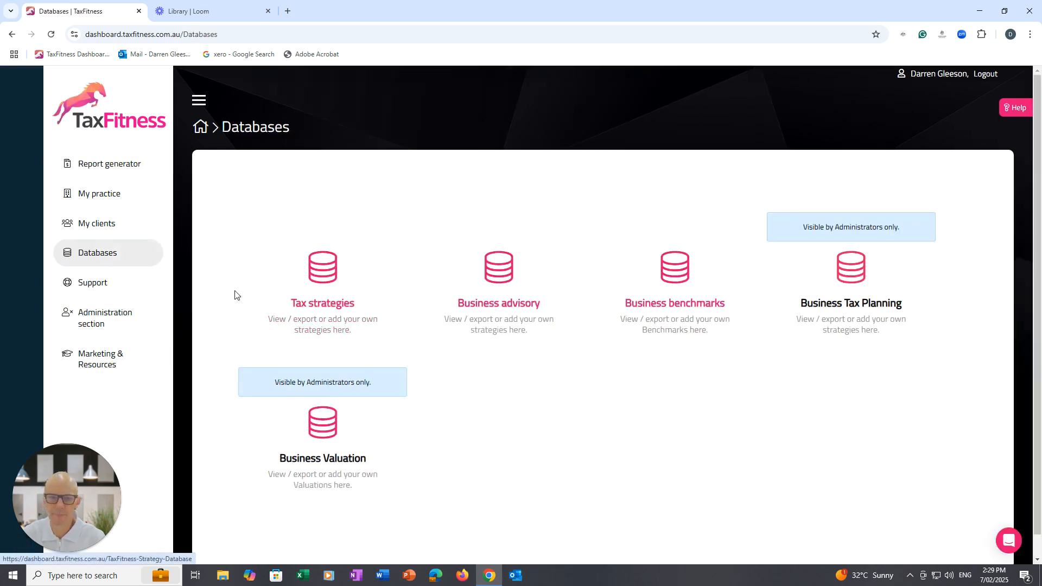
{"action": "left_click", "coordinate": [693, 308]}
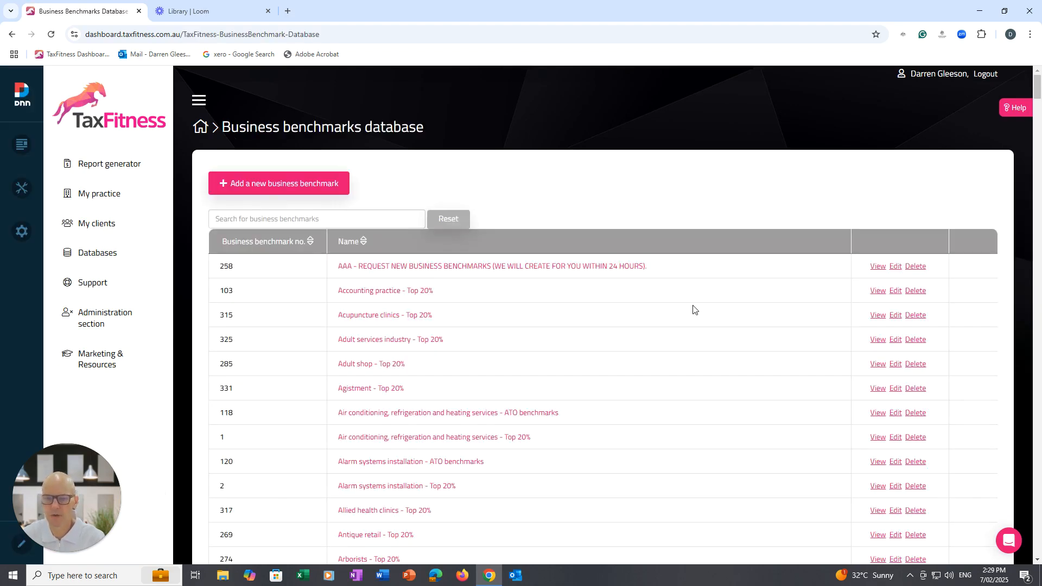
{"action": "left_click", "coordinate": [358, 296]}
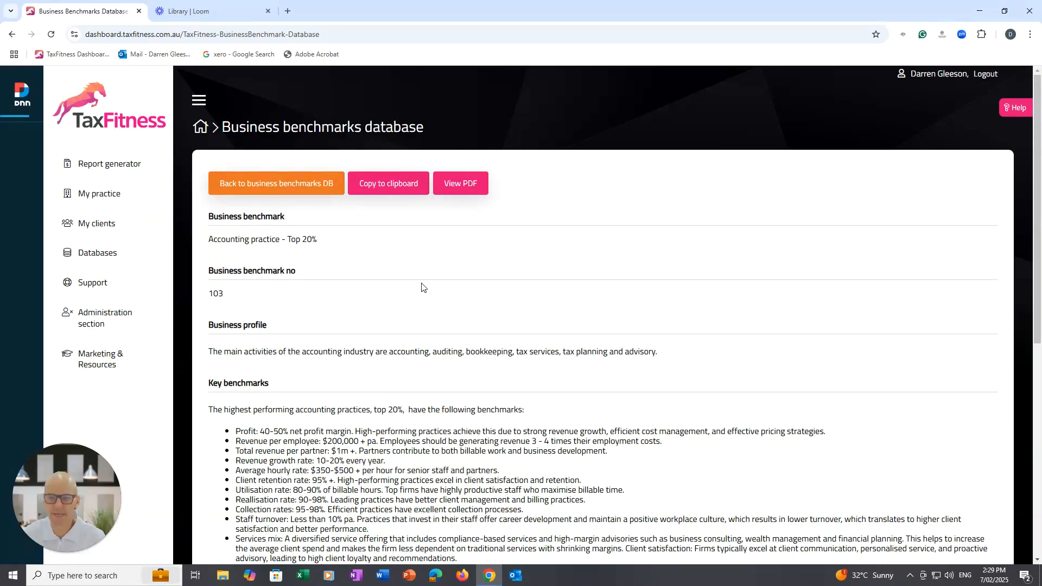
Review the accounting practice's key benchmarks and annual turnover range table, and return to the business benchmarks list.
{"action": "scroll", "coordinate": [1026, 295], "scroll_direction": "down", "scroll_amount": 4}
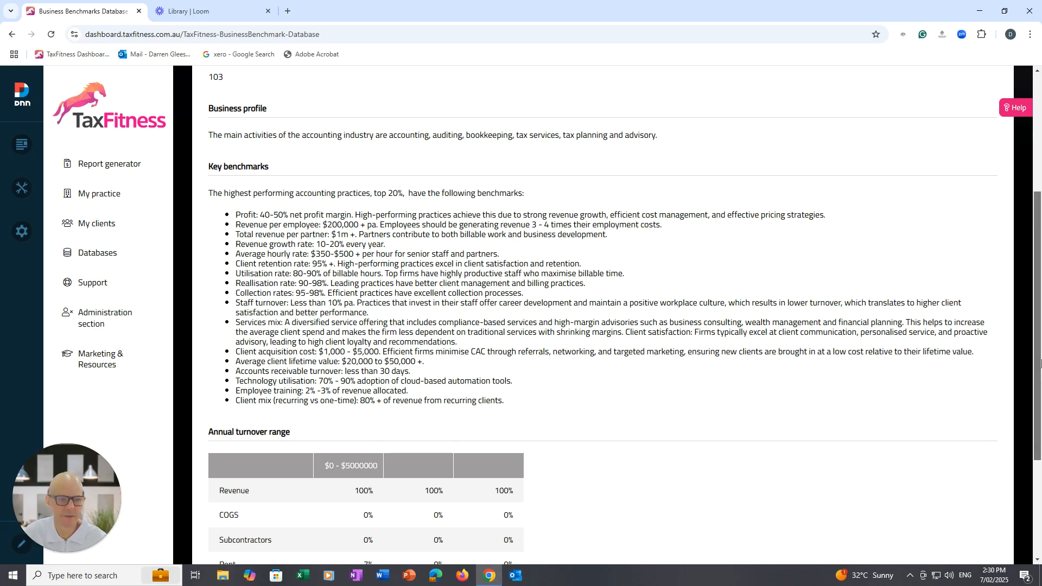
{"action": "scroll", "coordinate": [706, 269], "scroll_direction": "up", "scroll_amount": 4}
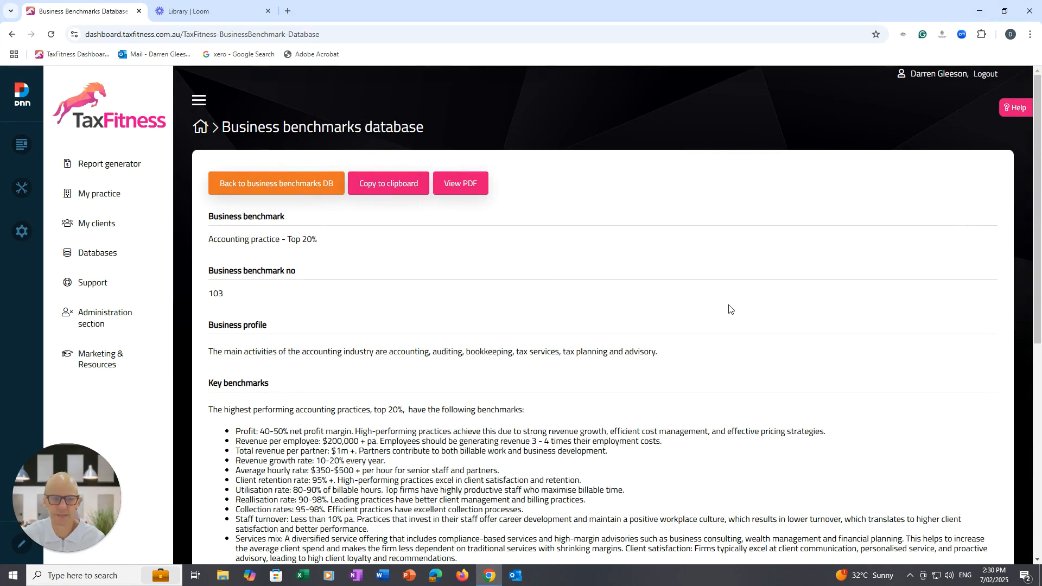
{"action": "scroll", "coordinate": [359, 135], "scroll_direction": "down", "scroll_amount": 1}
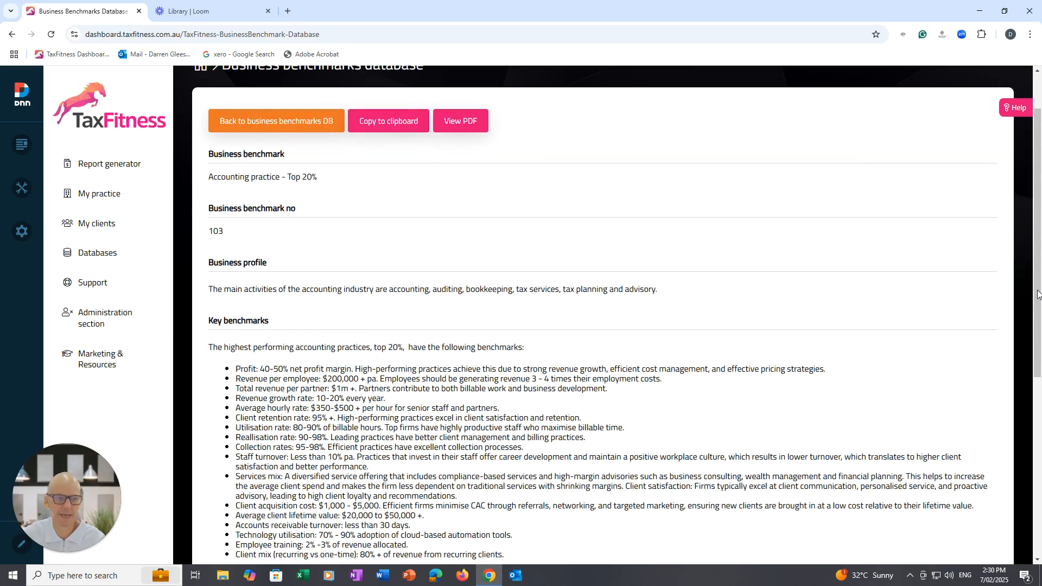
{"action": "left_click_drag", "start_coordinate": [1037, 294], "coordinate": [1038, 491]}
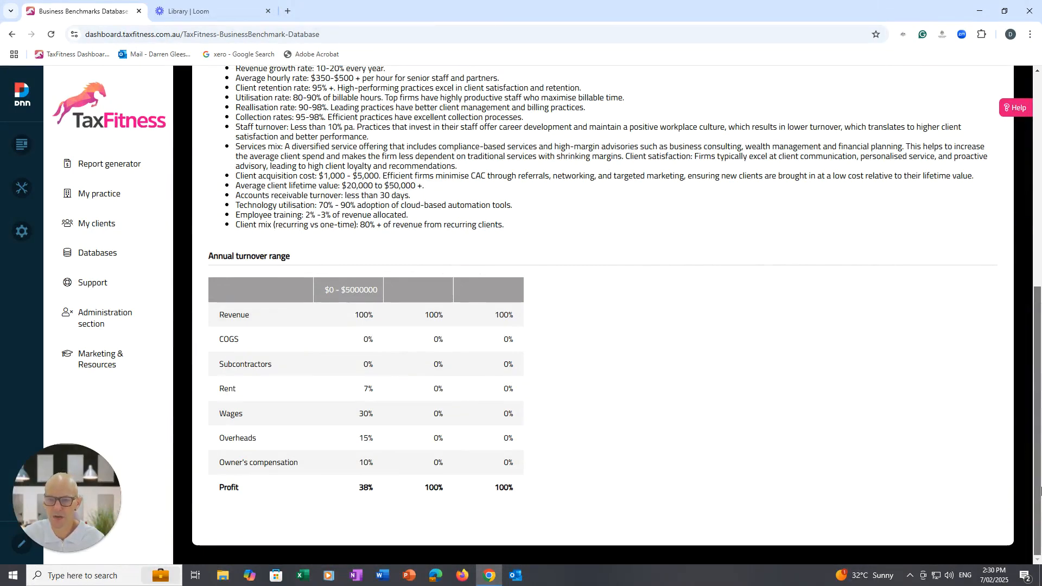
{"action": "scroll", "coordinate": [1038, 491], "scroll_direction": "up", "scroll_amount": 1}
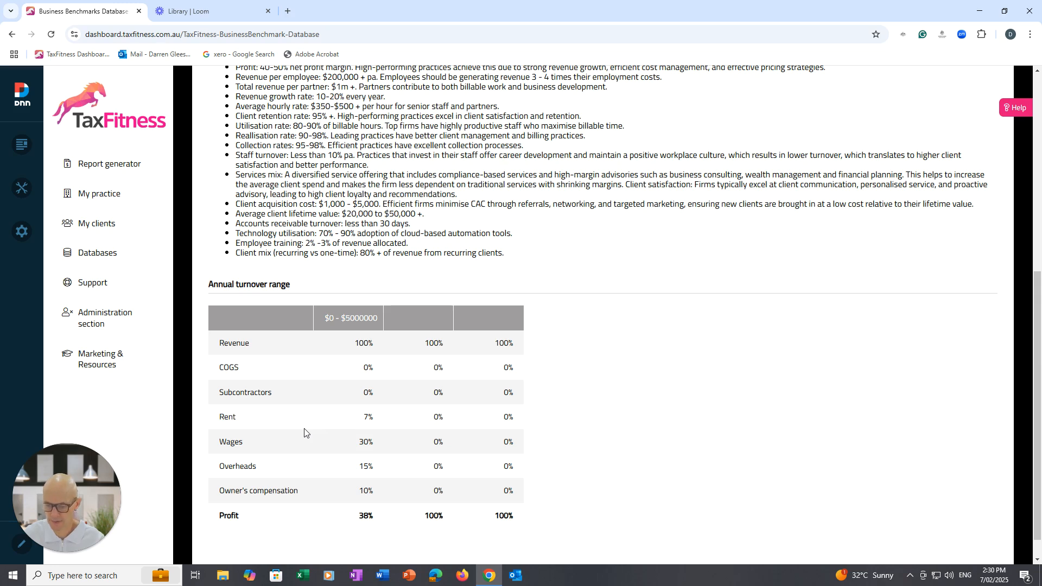
{"action": "scroll", "coordinate": [541, 447], "scroll_direction": "up", "scroll_amount": 3}
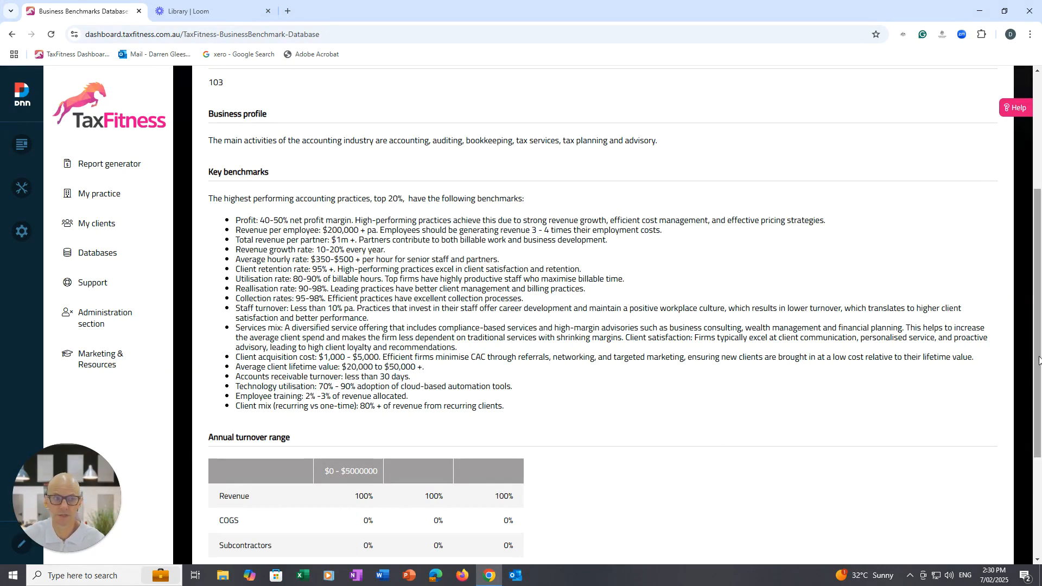
{"action": "scroll", "coordinate": [1040, 347], "scroll_direction": "up", "scroll_amount": 4}
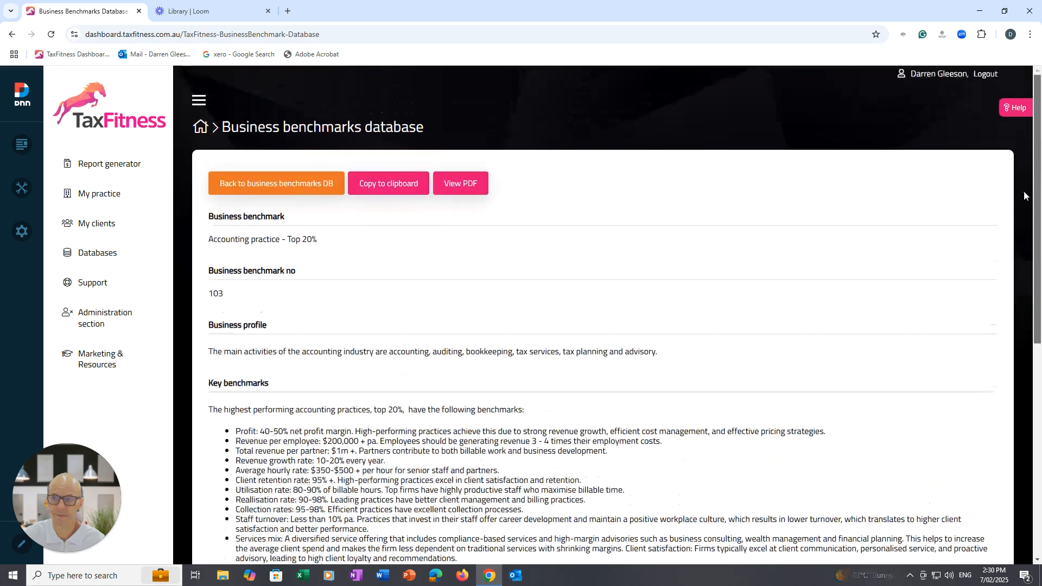
{"action": "left_click", "coordinate": [258, 189]}
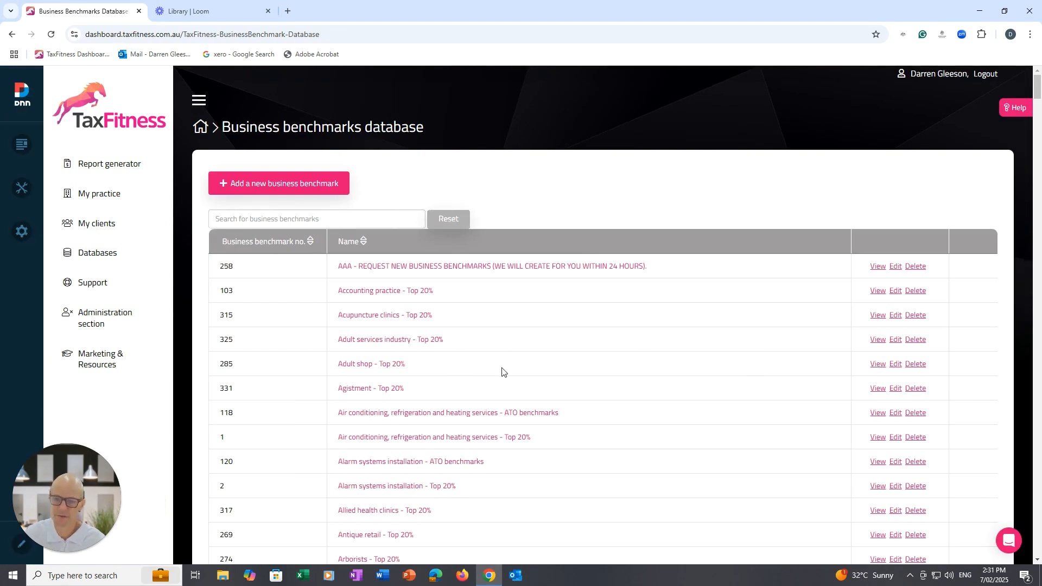
View the entry for requesting new business benchmarks and go back to the benchmarks list.
{"action": "left_click", "coordinate": [261, 220]}
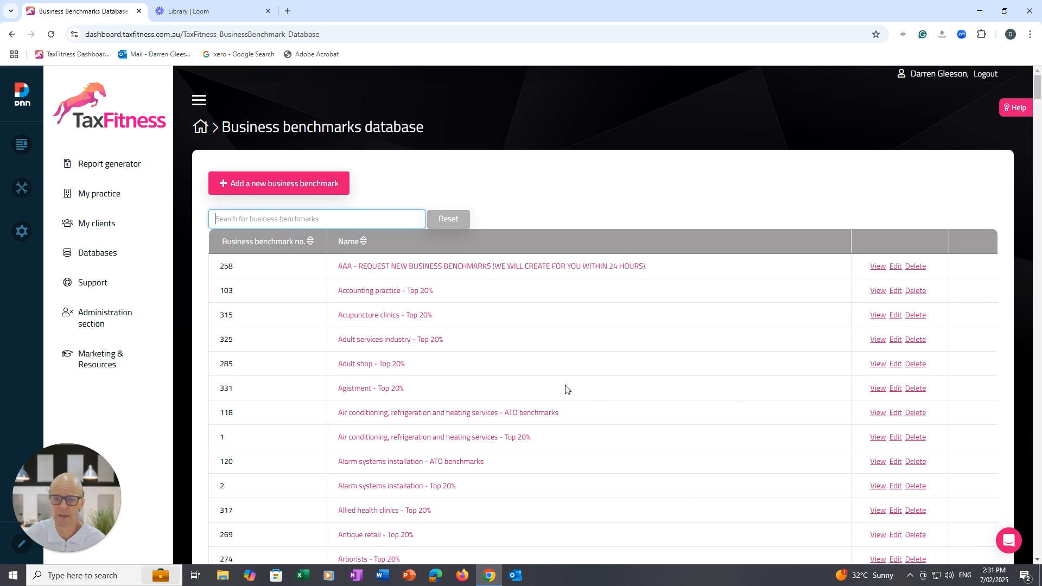
{"action": "left_click", "coordinate": [442, 271]}
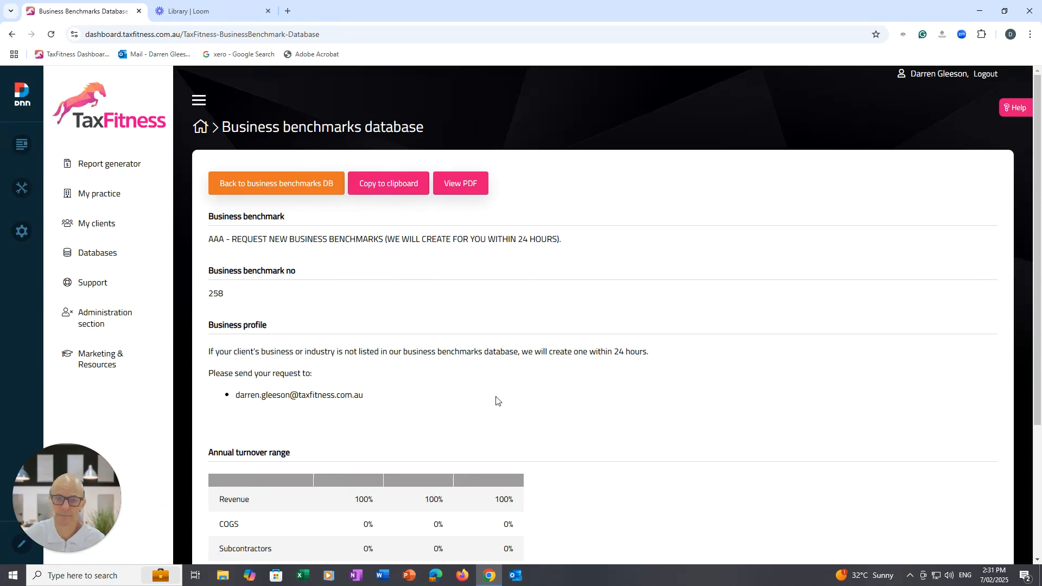
{"action": "left_click", "coordinate": [283, 182]}
Filter the Business advisory database by Increase sales and open the Google reviews strategy.
{"action": "left_click", "coordinate": [498, 266]}
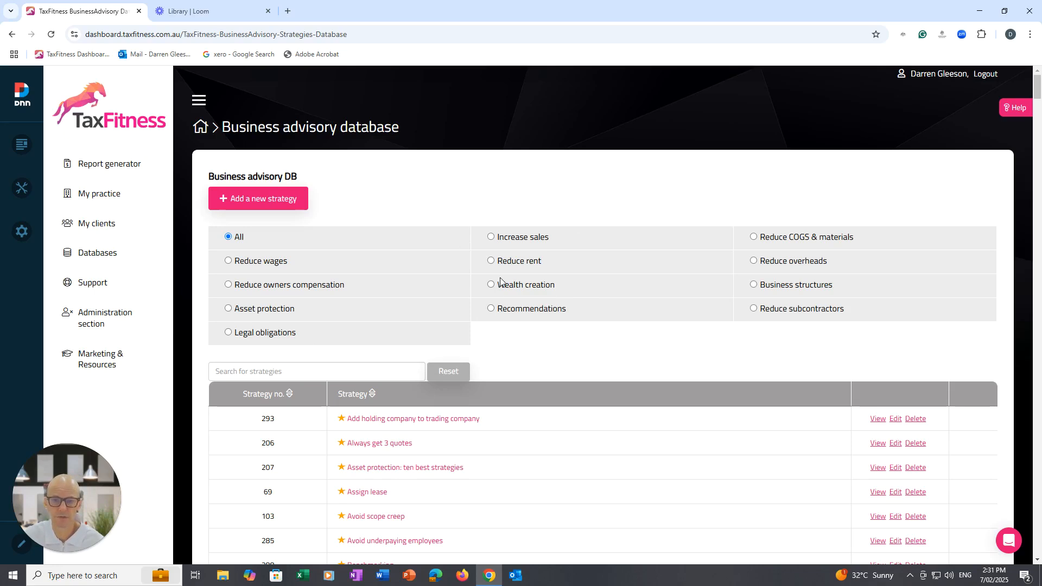
{"action": "left_click", "coordinate": [491, 238]}
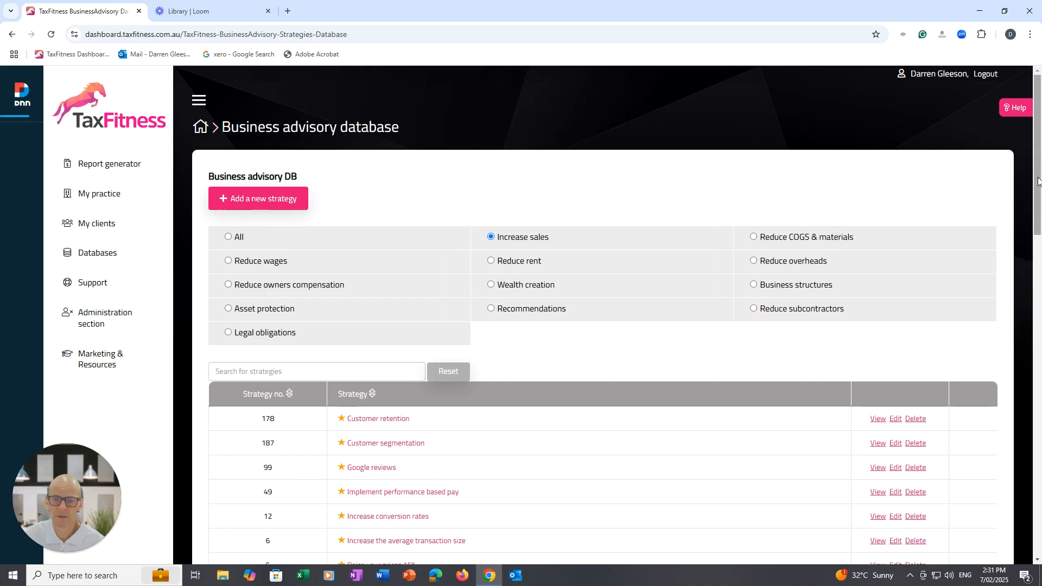
{"action": "left_click_drag", "start_coordinate": [1037, 180], "coordinate": [1039, 234]}
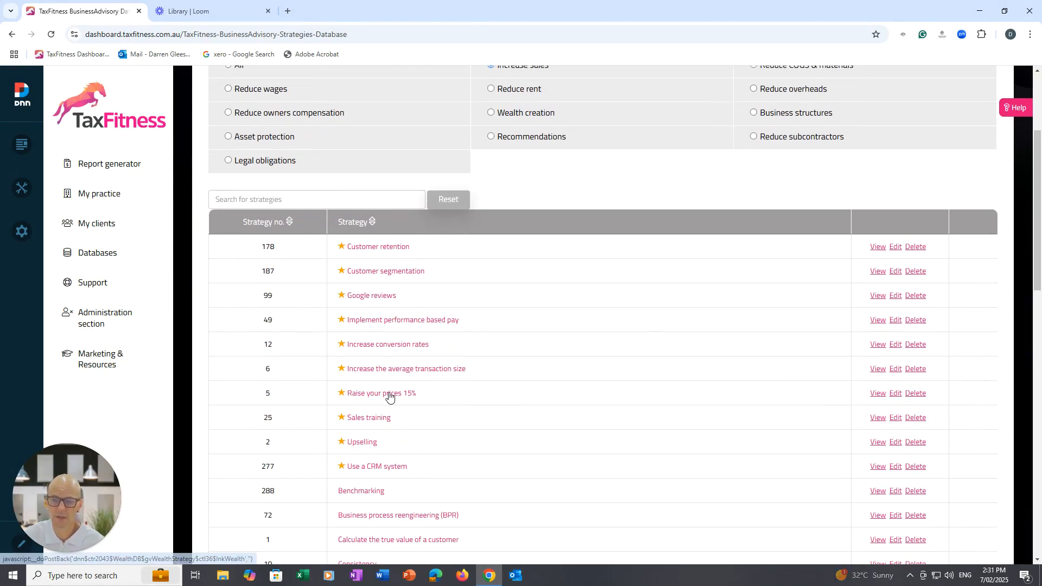
{"action": "left_click", "coordinate": [359, 297]}
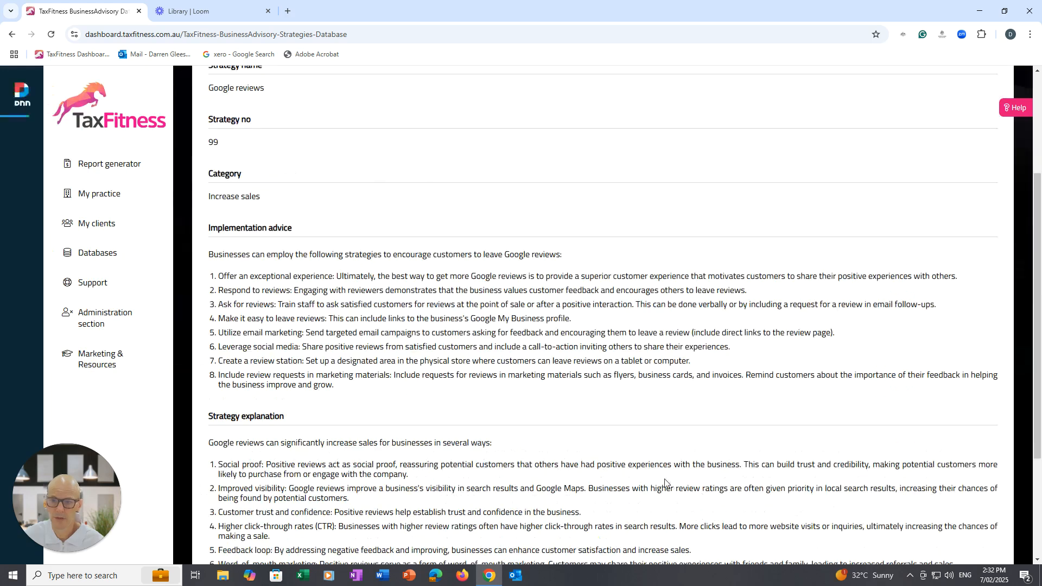
Review the Google reviews strategy's implementation advice, explanation and improvement value, and return to the business advisory list.
{"action": "left_click_drag", "start_coordinate": [1039, 336], "coordinate": [1039, 273]}
{"action": "scroll", "coordinate": [1020, 352], "scroll_direction": "down", "scroll_amount": 4}
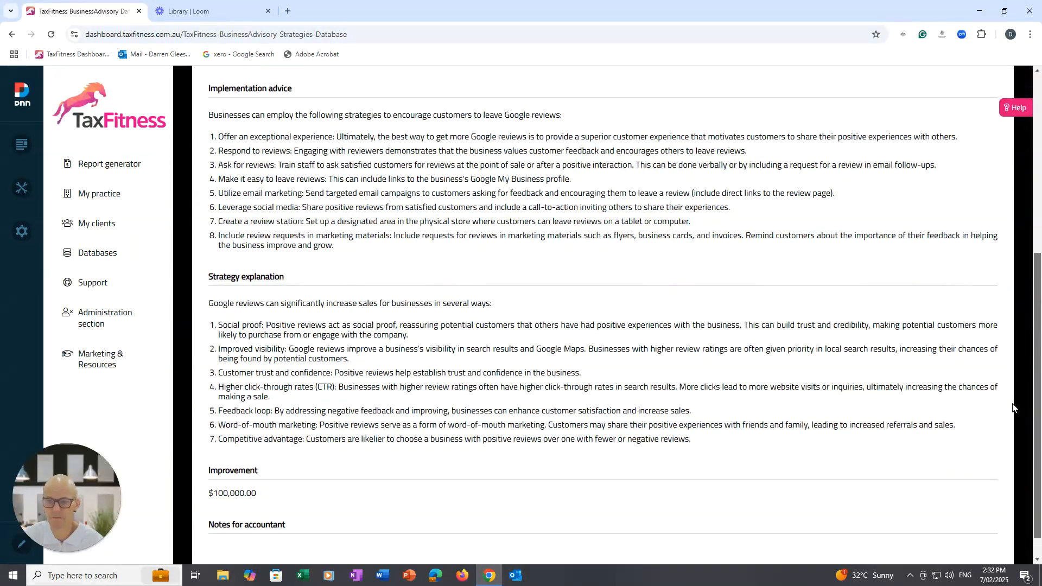
{"action": "scroll", "coordinate": [1013, 404], "scroll_direction": "up", "scroll_amount": 1}
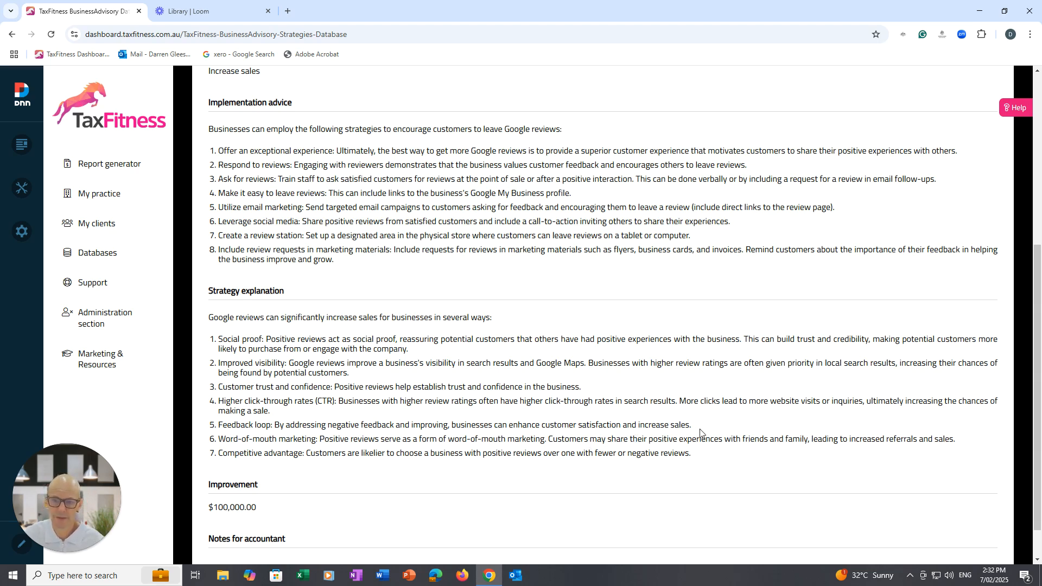
{"action": "scroll", "coordinate": [1027, 390], "scroll_direction": "up", "scroll_amount": 2}
{"action": "scroll", "coordinate": [1026, 390], "scroll_direction": "up", "scroll_amount": 1}
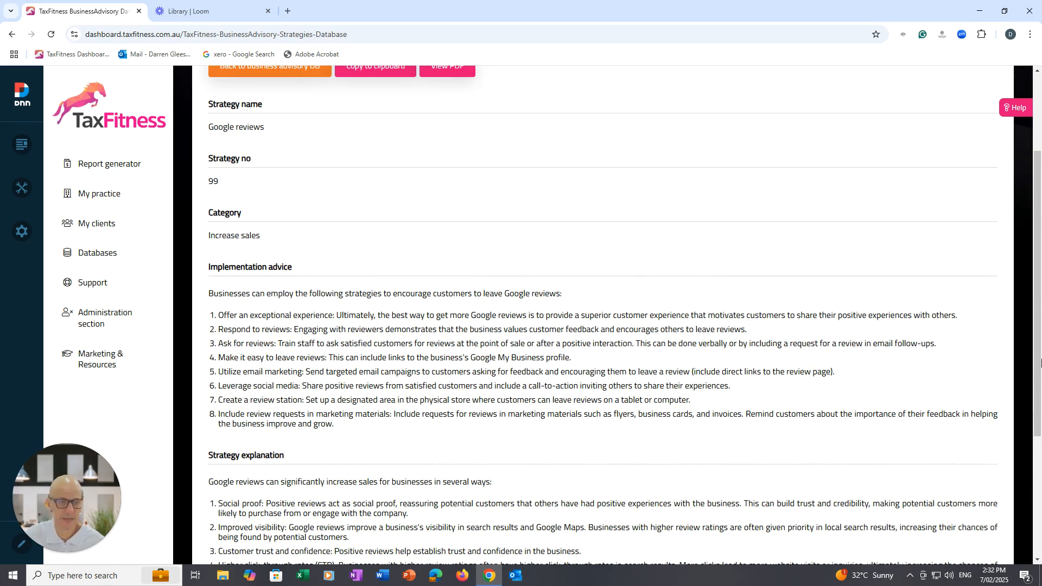
{"action": "left_click_drag", "start_coordinate": [1038, 339], "coordinate": [1040, 264]}
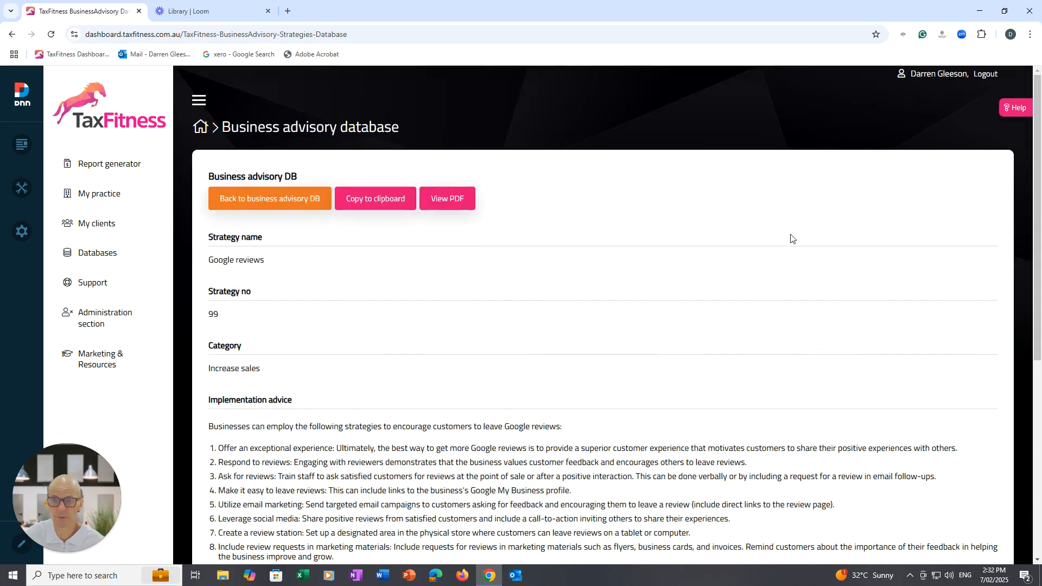
{"action": "left_click", "coordinate": [260, 205]}
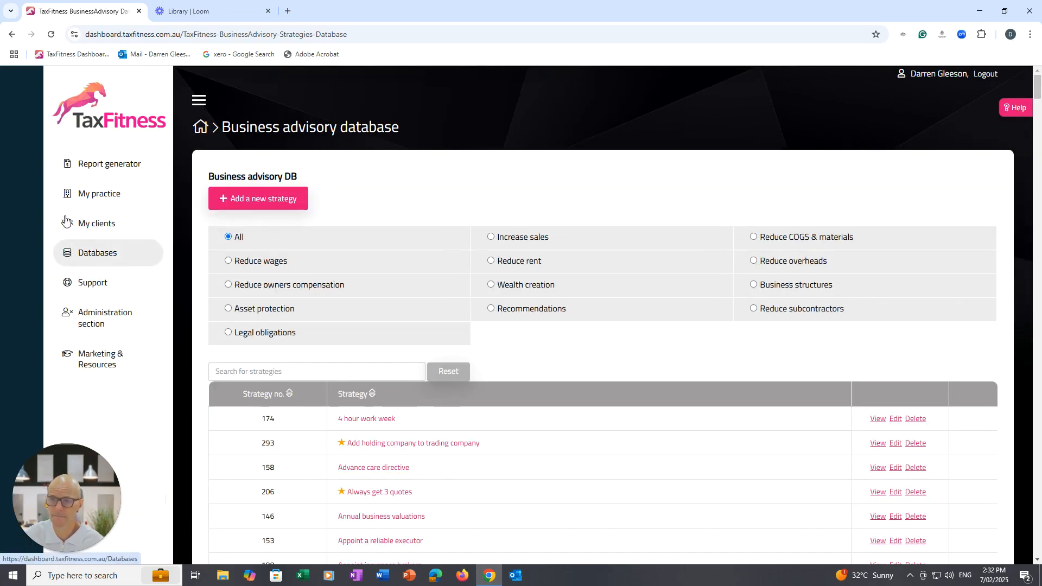
Add a new client of type Company named "XYZ Accounting Pty Ltd" and save the member.
{"action": "left_click", "coordinate": [250, 178]}
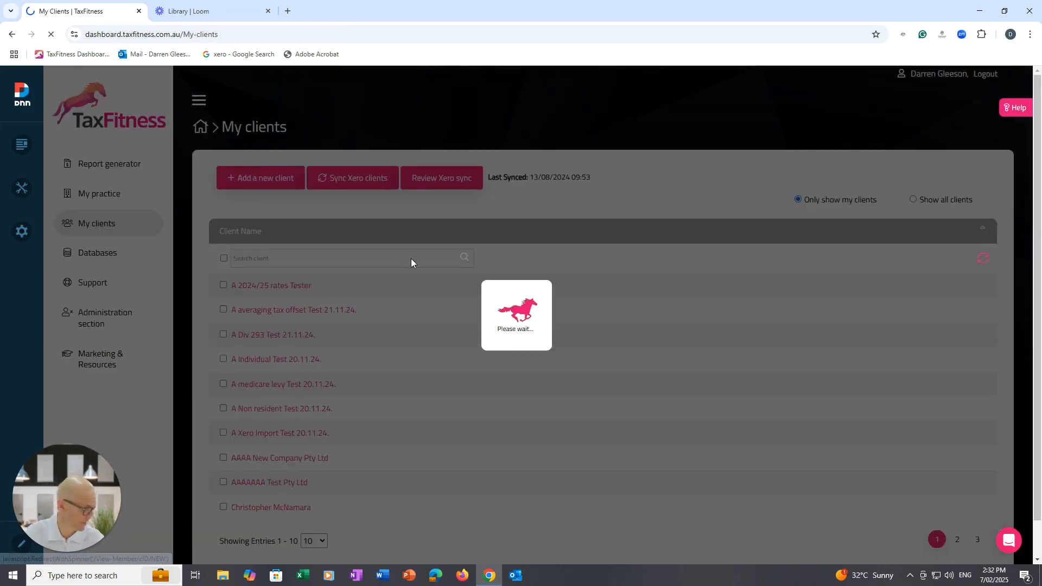
{"action": "left_click", "coordinate": [374, 222]}
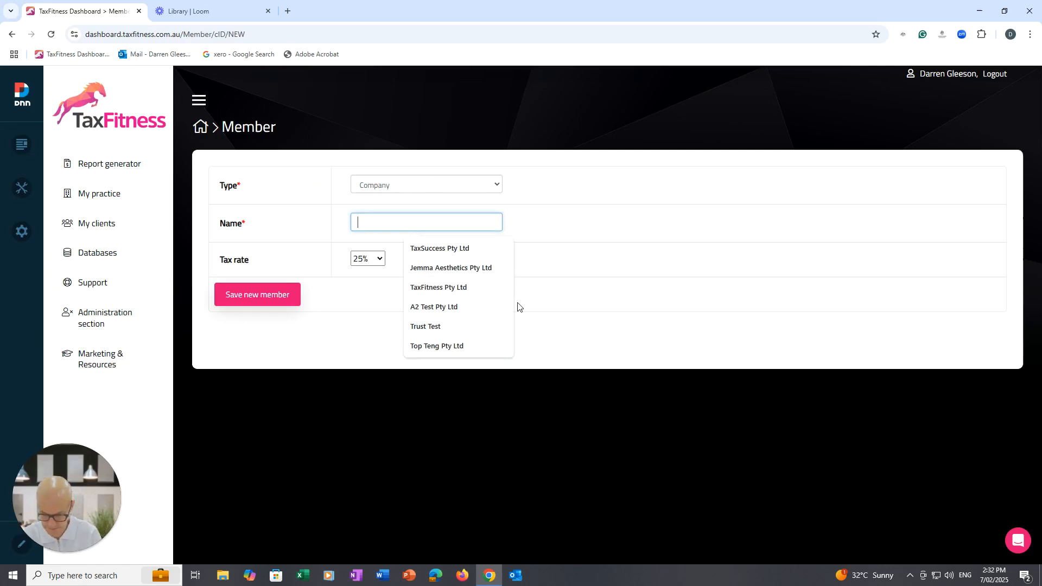
{"action": "type", "text": "XY"}
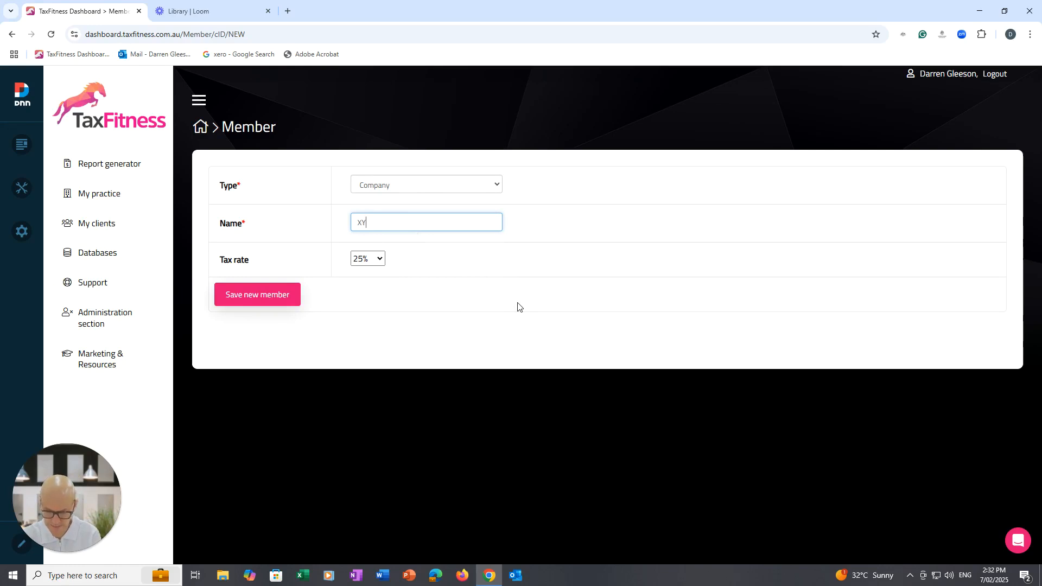
{"action": "type", "text": "Z Accountin"}
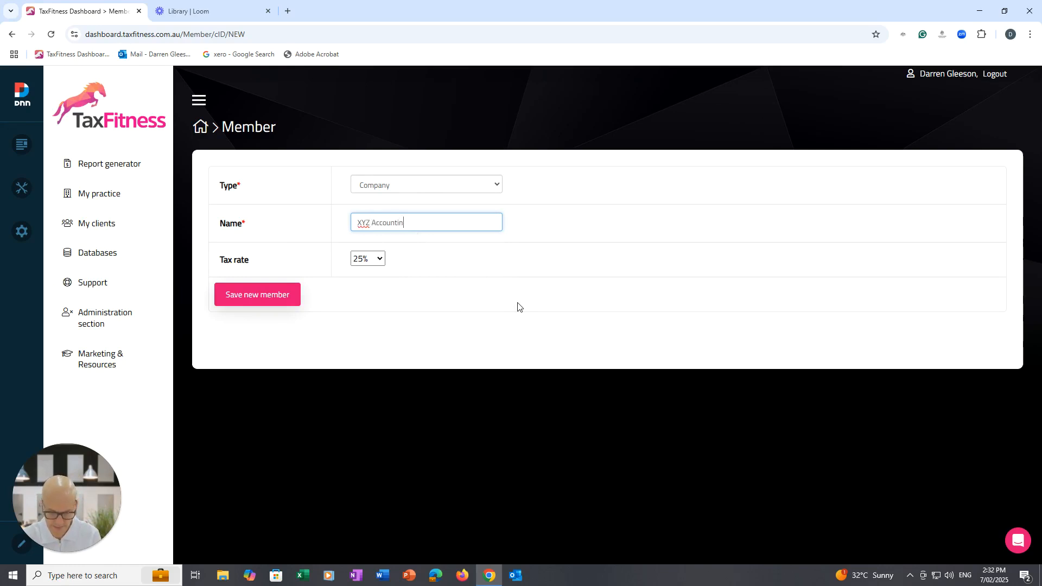
{"action": "type", "text": "g Pty Ltd"}
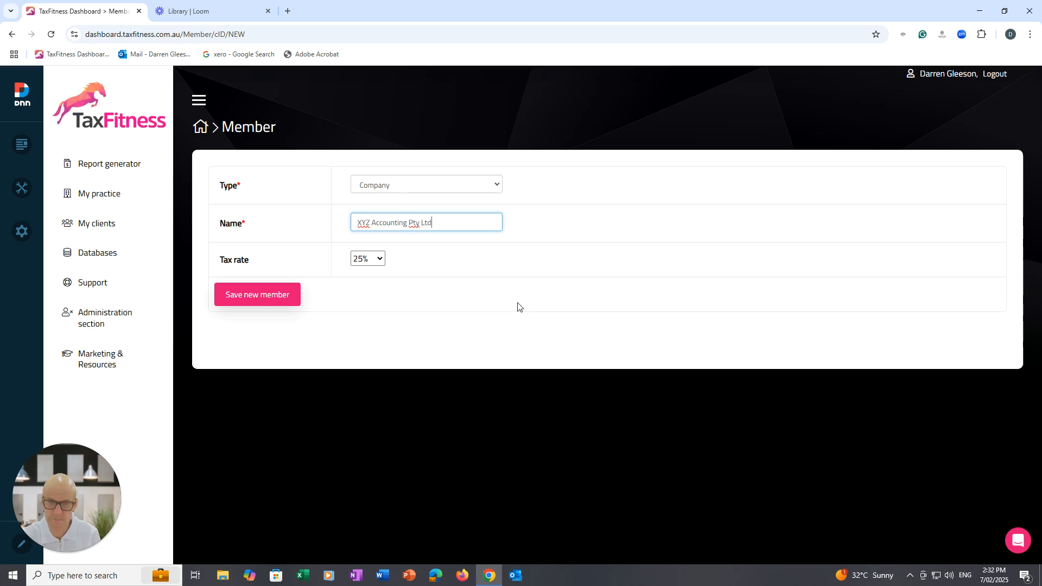
{"action": "left_click", "coordinate": [254, 296]}
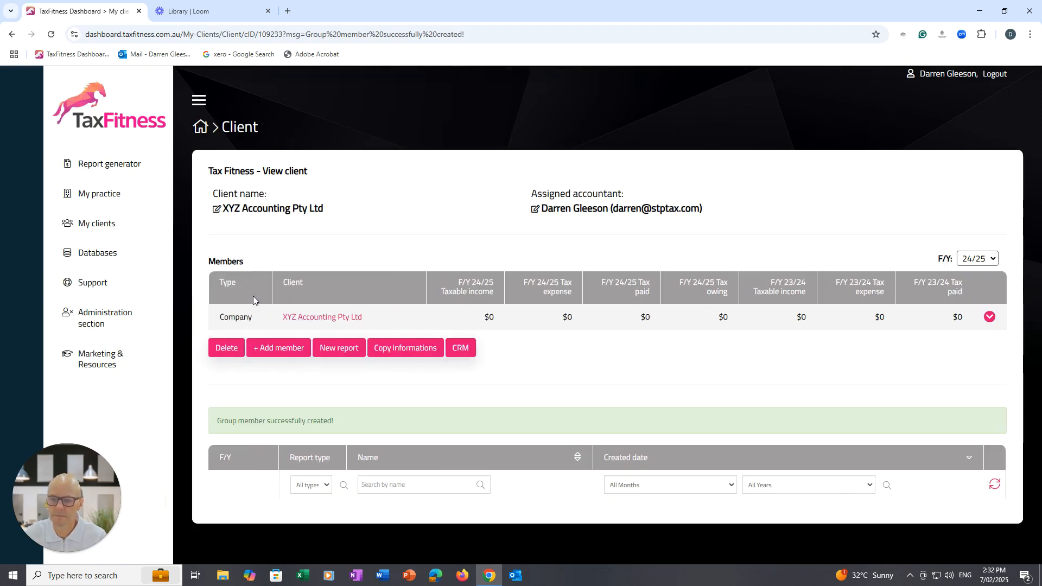
Start importing XYZ Accounting Pty Ltd's financials from Xero for financial year 23/24 and continue to the Xero login.
{"action": "left_click", "coordinate": [313, 317]}
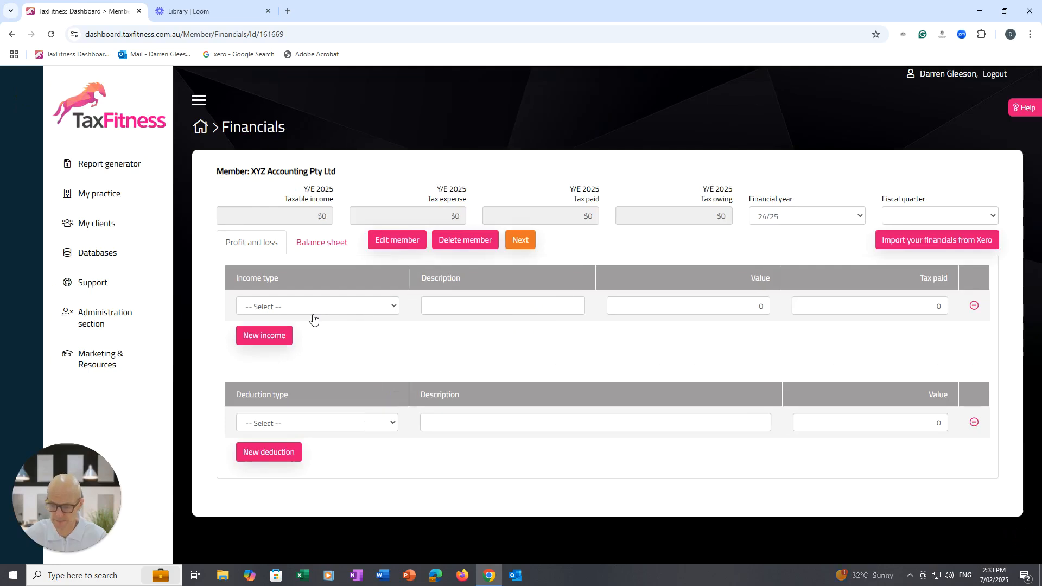
{"action": "left_click", "coordinate": [847, 220]}
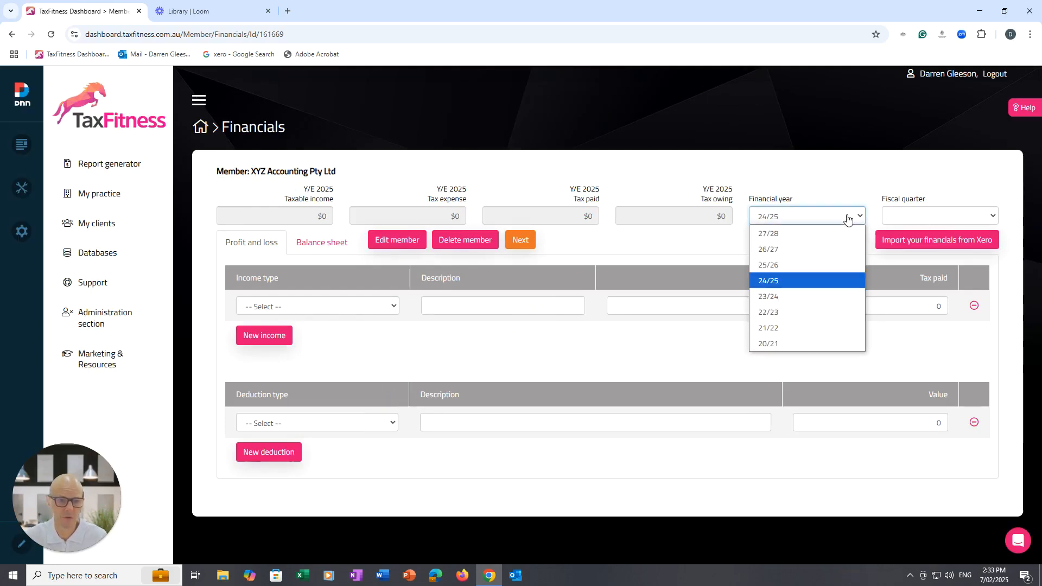
{"action": "left_click", "coordinate": [796, 296]}
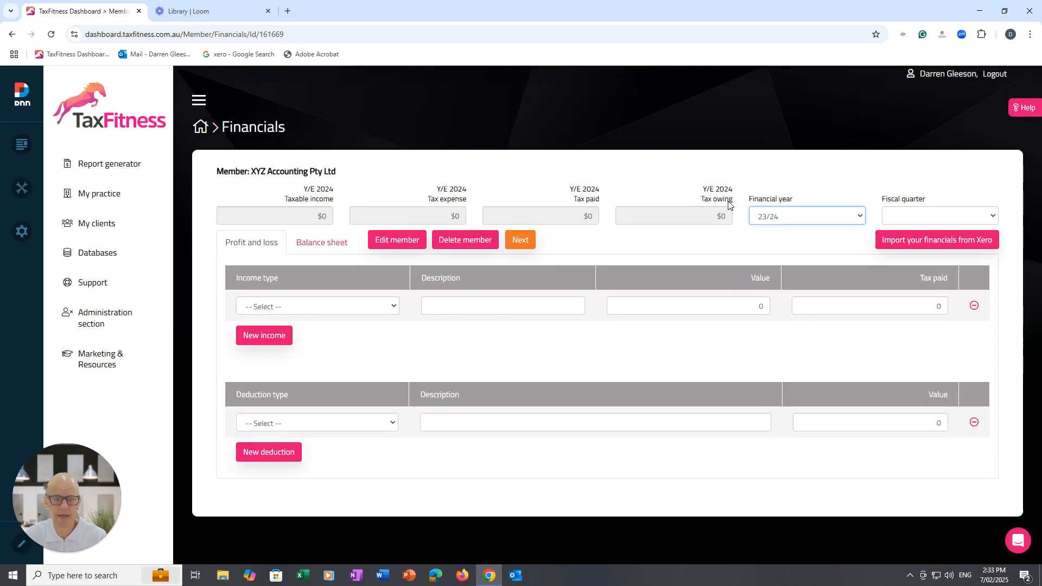
{"action": "left_click", "coordinate": [937, 240]}
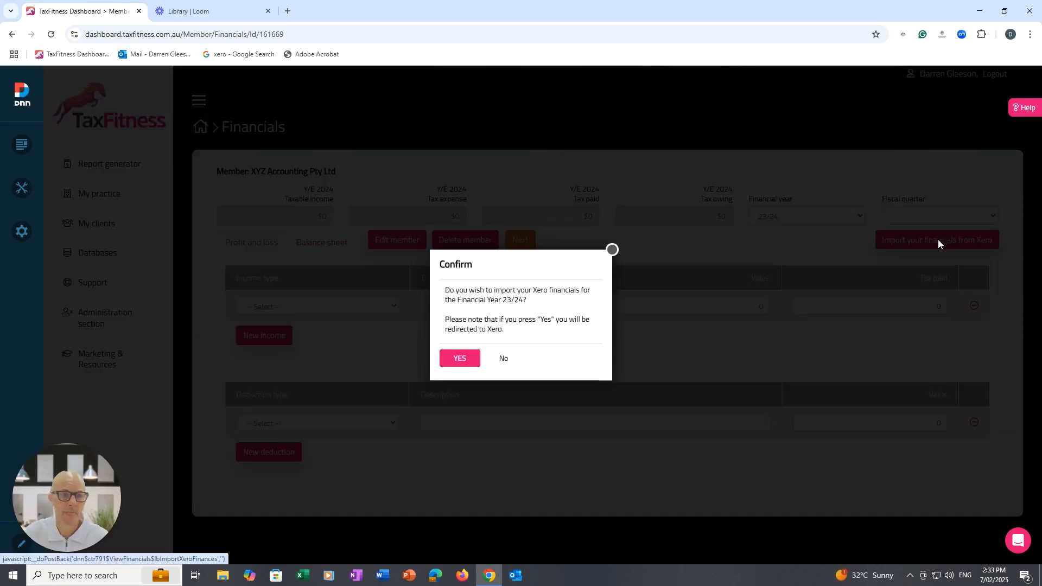
{"action": "left_click", "coordinate": [457, 360]}
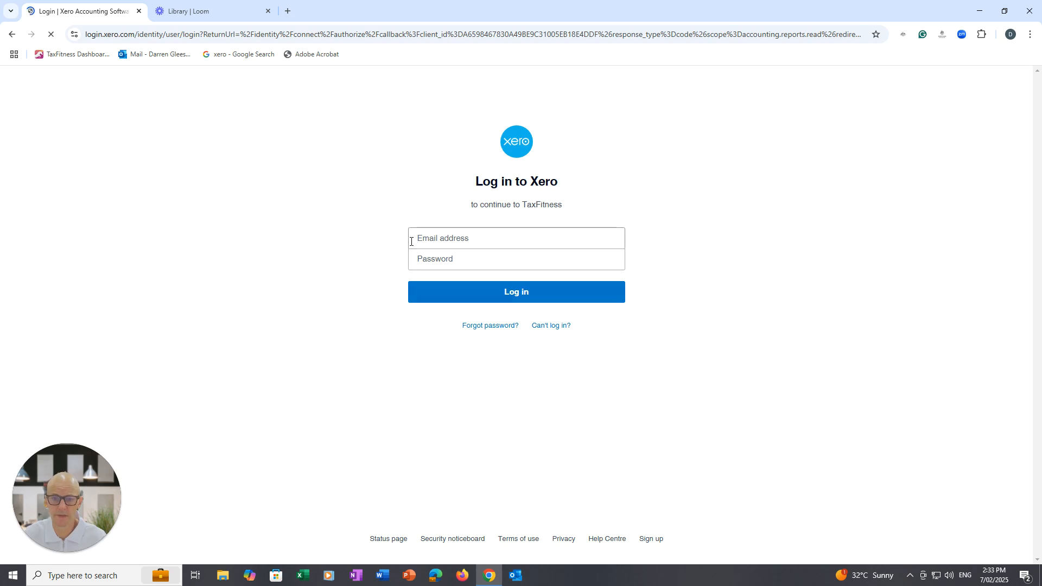
Log in to Xero by filling in the account e-mail and entering the account password.
{"action": "left_click", "coordinate": [463, 238]}
{"action": "left_click", "coordinate": [430, 264]}
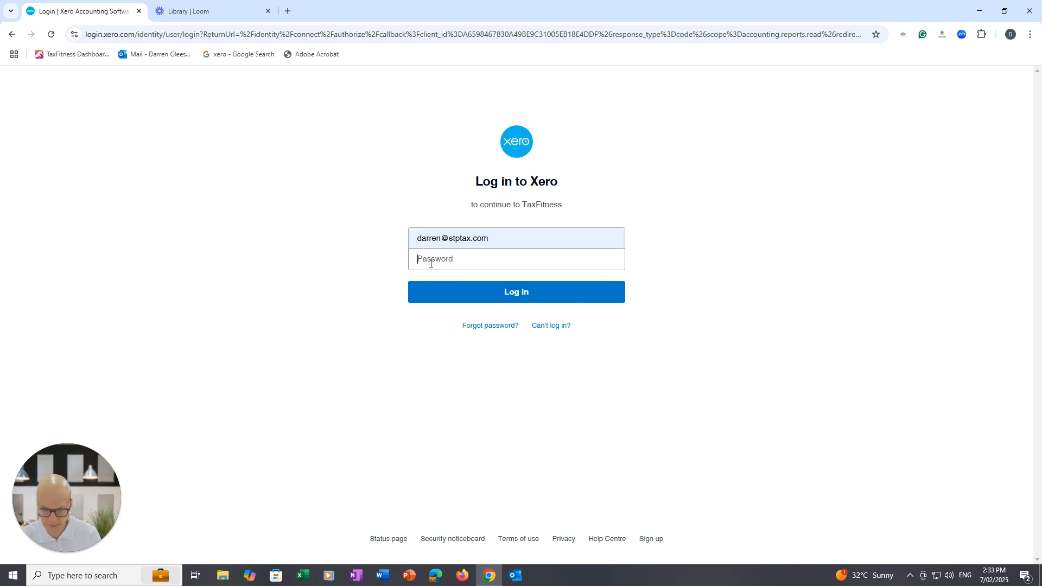
{"action": "type", "text": "•"}
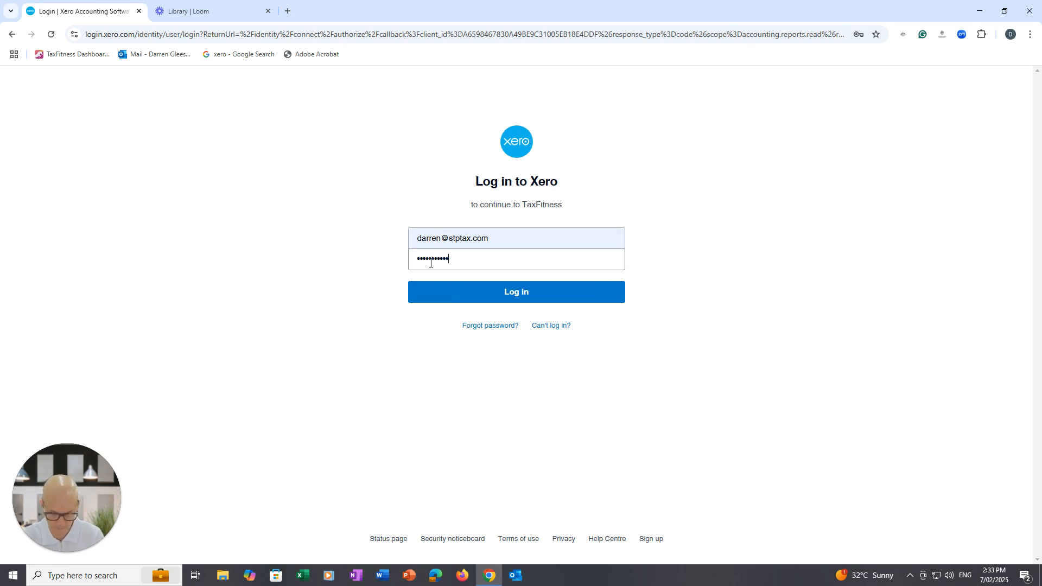
{"action": "left_click", "coordinate": [505, 294]}
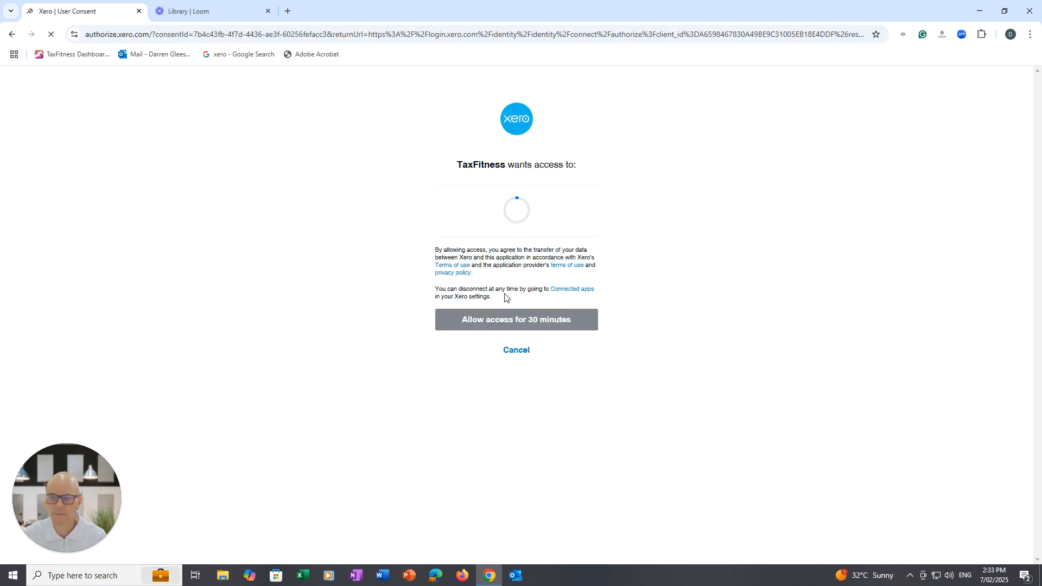
Select the TaxSuccess Pty Ltd organisation and allow TaxFitness access to it for 30 minutes.
{"action": "left_click", "coordinate": [532, 209]}
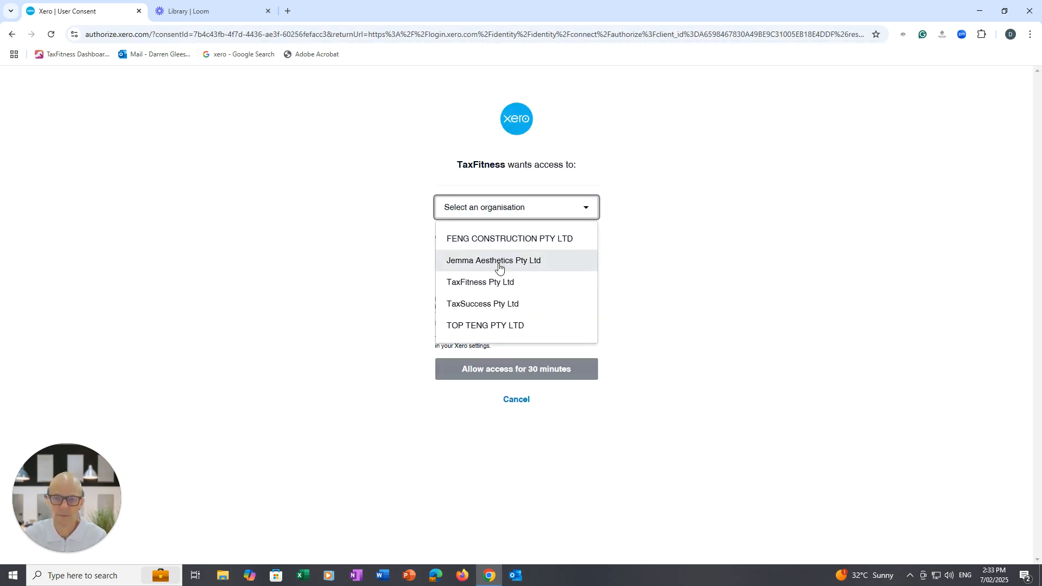
{"action": "left_click", "coordinate": [502, 303]}
{"action": "left_click", "coordinate": [511, 369]}
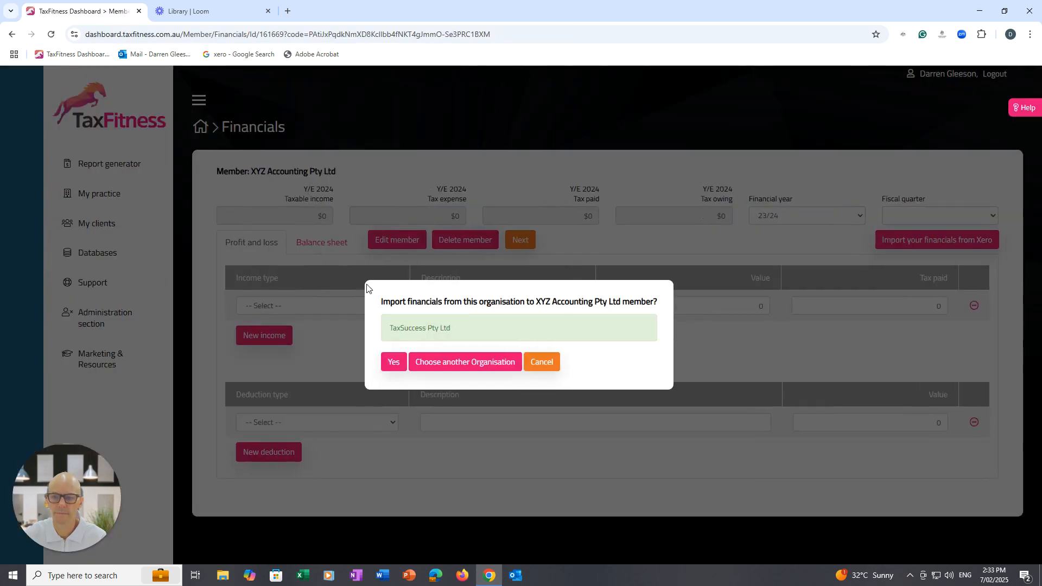
Import TaxSuccess Pty Ltd's 23/24 records into XYZ Accounting Pty Ltd using Override, and proceed to the client page.
{"action": "left_click", "coordinate": [393, 362]}
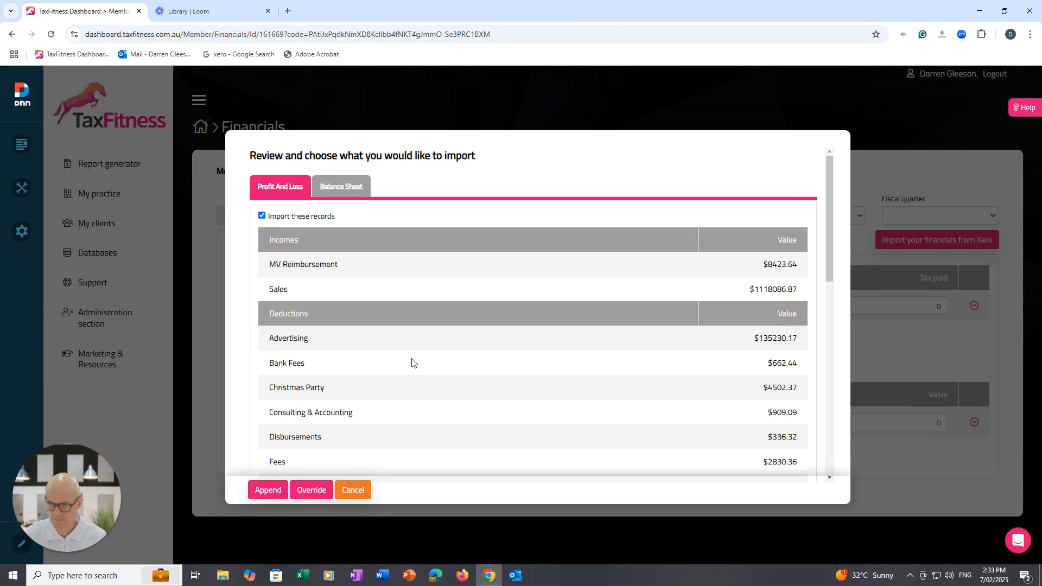
{"action": "left_click", "coordinate": [314, 491]}
{"action": "left_click", "coordinate": [462, 360]}
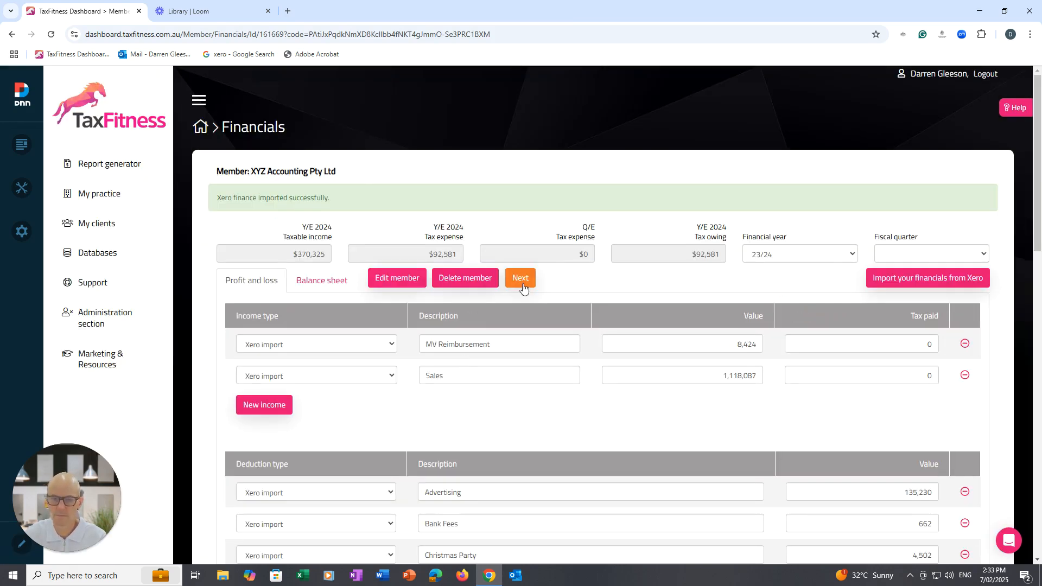
{"action": "left_click", "coordinate": [522, 280]}
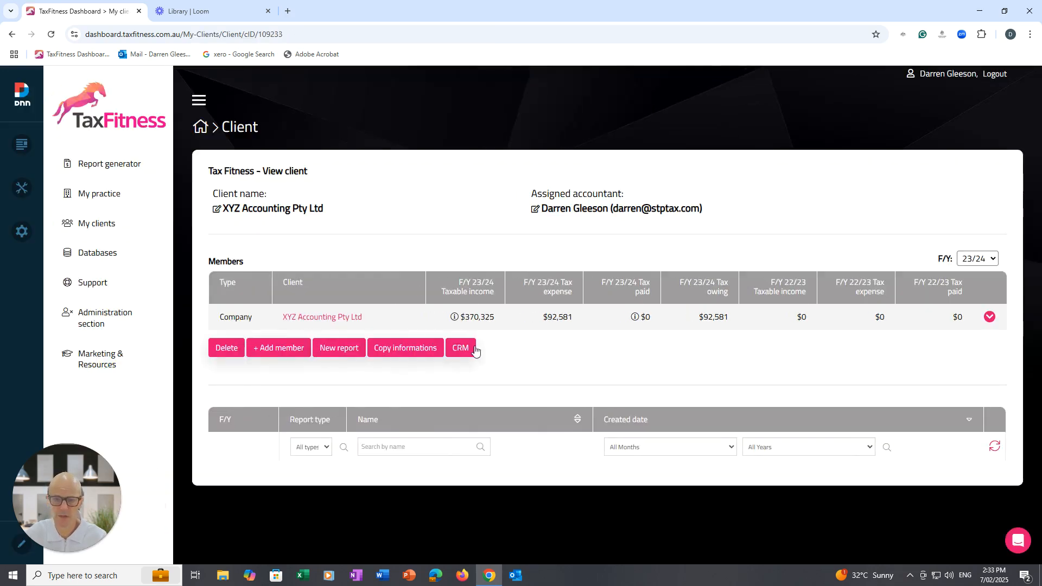
Switch the client to financial year 24/25 and start importing XYZ Accounting Pty Ltd's financials from Xero.
{"action": "left_click", "coordinate": [981, 259]}
{"action": "left_click", "coordinate": [958, 312]}
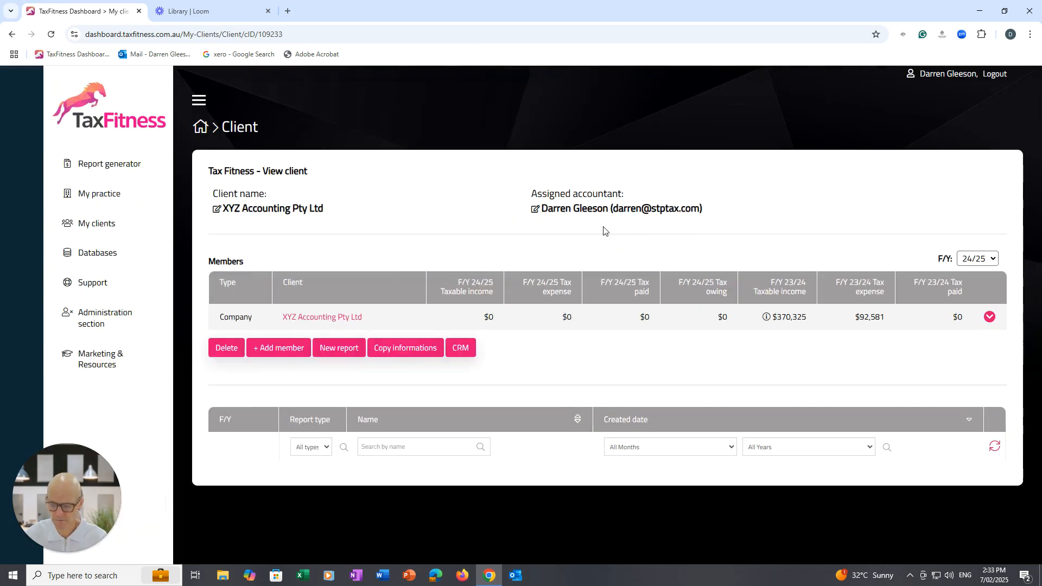
{"action": "left_click", "coordinate": [307, 319]}
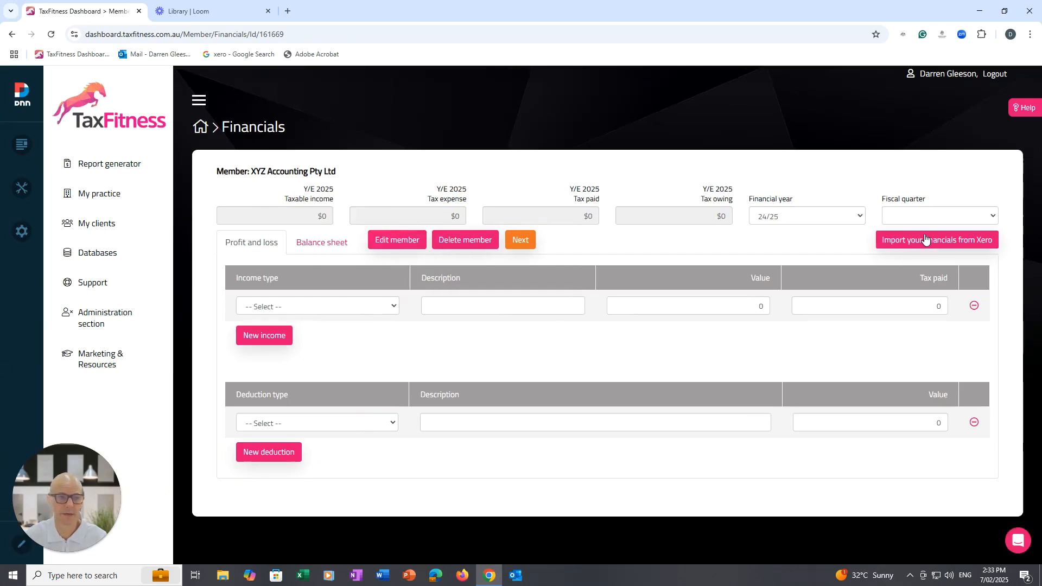
{"action": "left_click", "coordinate": [924, 234]}
{"action": "left_click", "coordinate": [462, 358]}
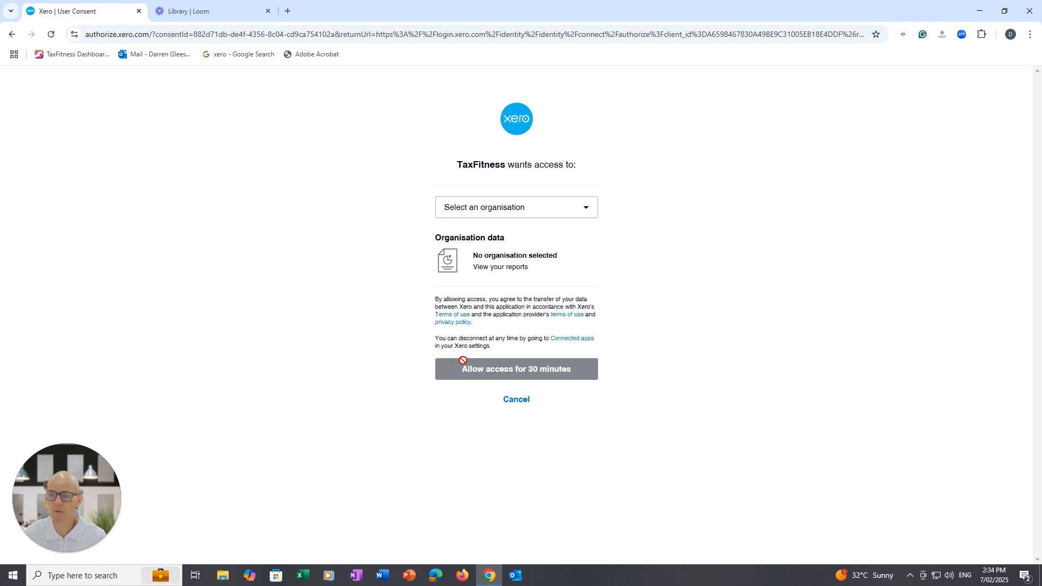
Grant TaxFitness 30-minute access to the TaxSuccess Pty Ltd organisation for the 24/25 import.
{"action": "left_click", "coordinate": [591, 216]}
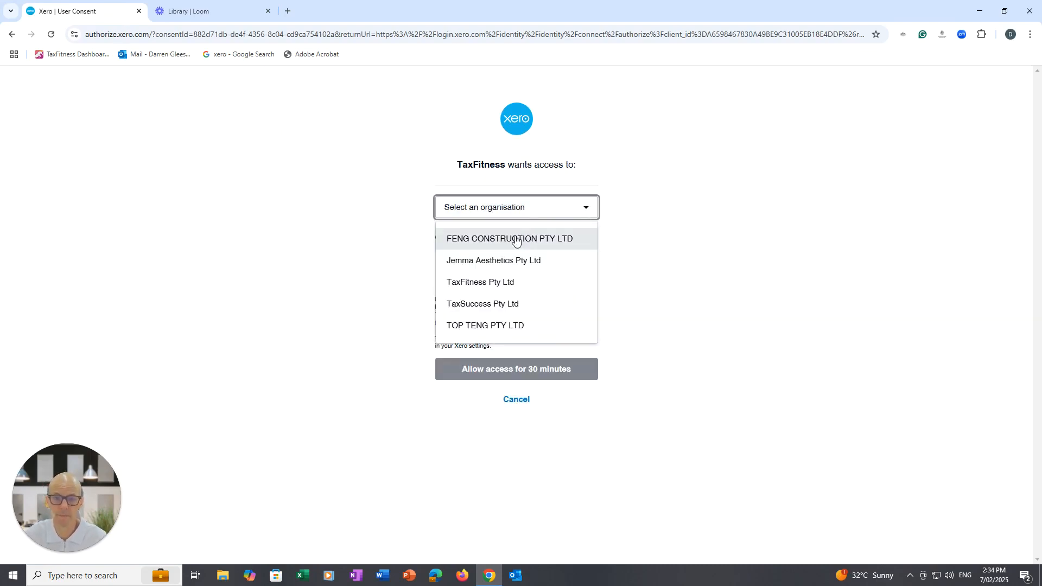
{"action": "left_click", "coordinate": [502, 302]}
{"action": "left_click", "coordinate": [516, 371]}
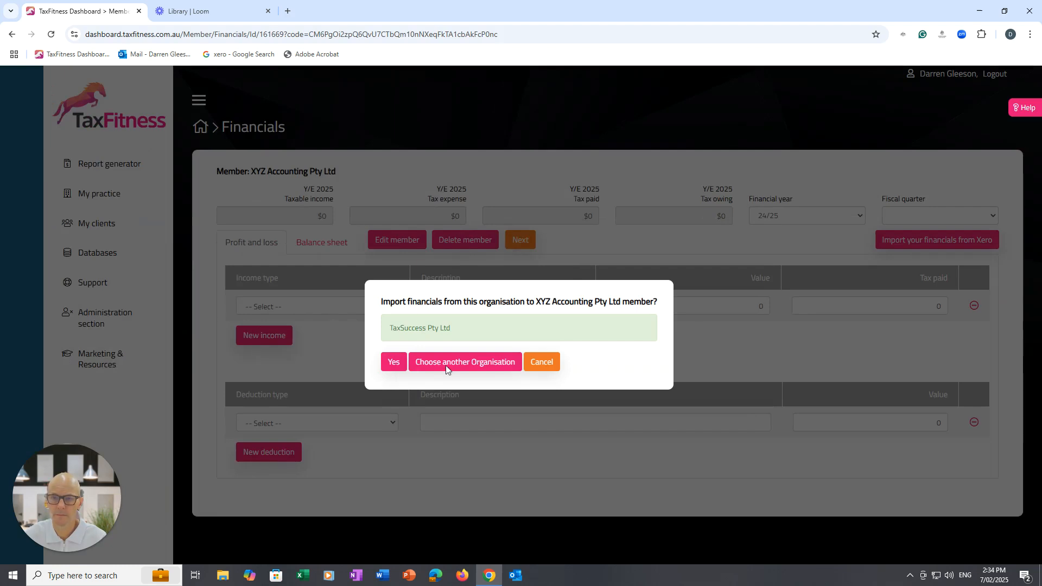
Confirm TaxSuccess Pty Ltd as the source, override the member's 24/25 financials with its records, and proceed to the client page.
{"action": "left_click", "coordinate": [387, 362]}
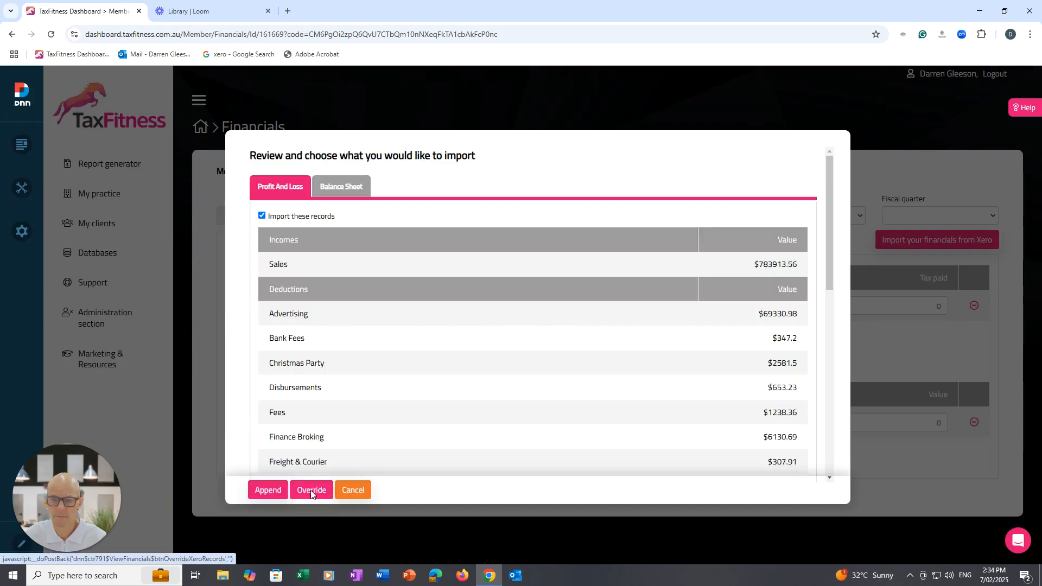
{"action": "left_click", "coordinate": [311, 488]}
{"action": "left_click", "coordinate": [464, 358]}
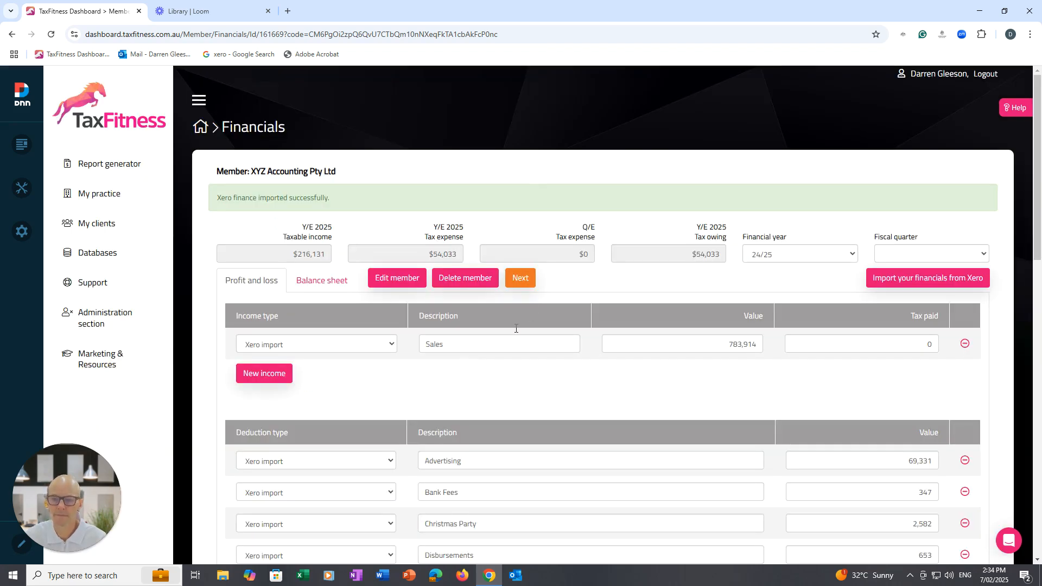
{"action": "left_click", "coordinate": [520, 278]}
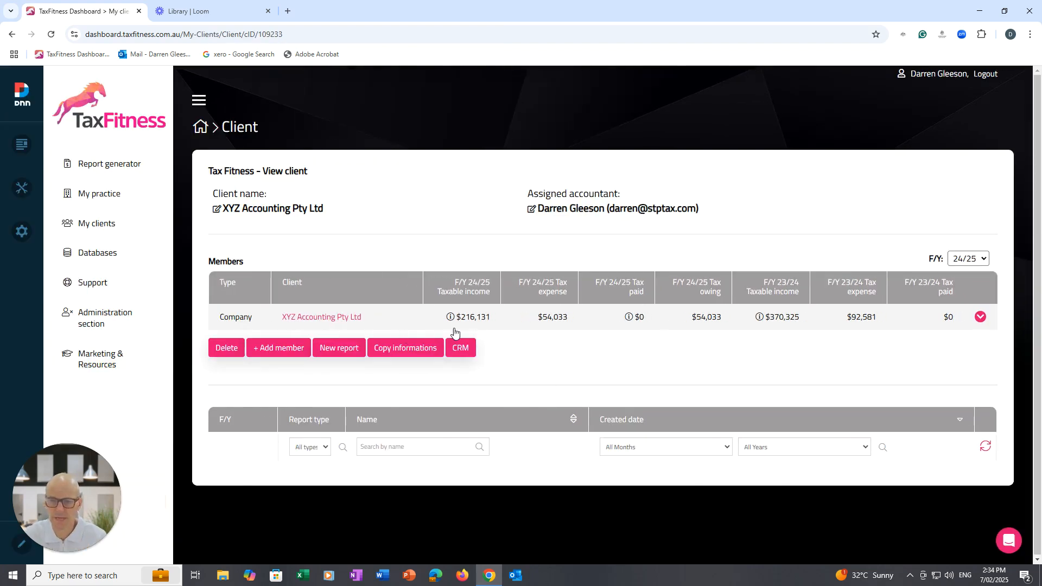
Start a new Business advisory report for XYZ Accounting Pty Ltd with the business type "Accounting practice - Top 20%".
{"action": "left_click", "coordinate": [344, 348]}
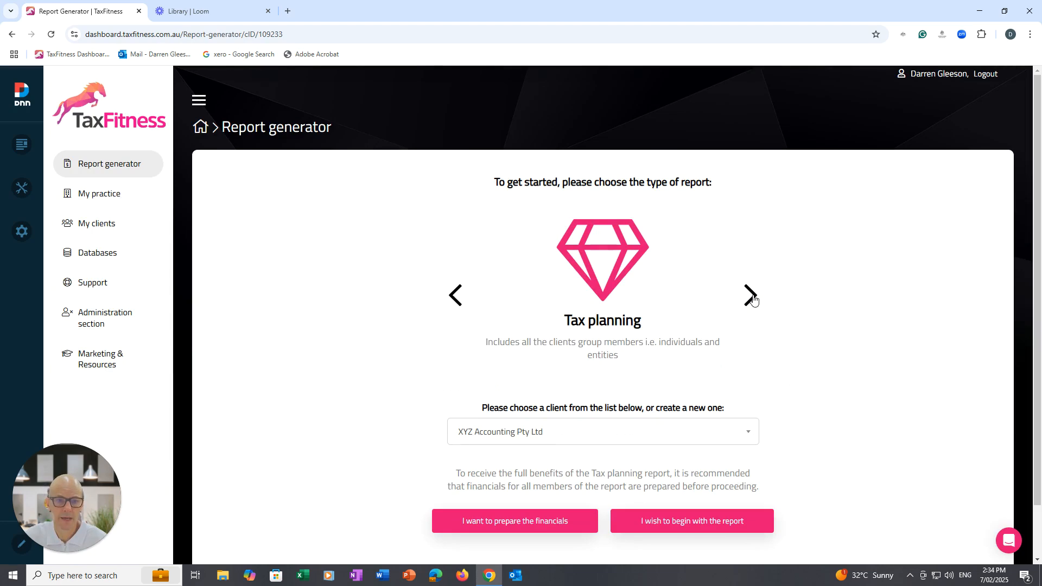
{"action": "left_click", "coordinate": [751, 295]}
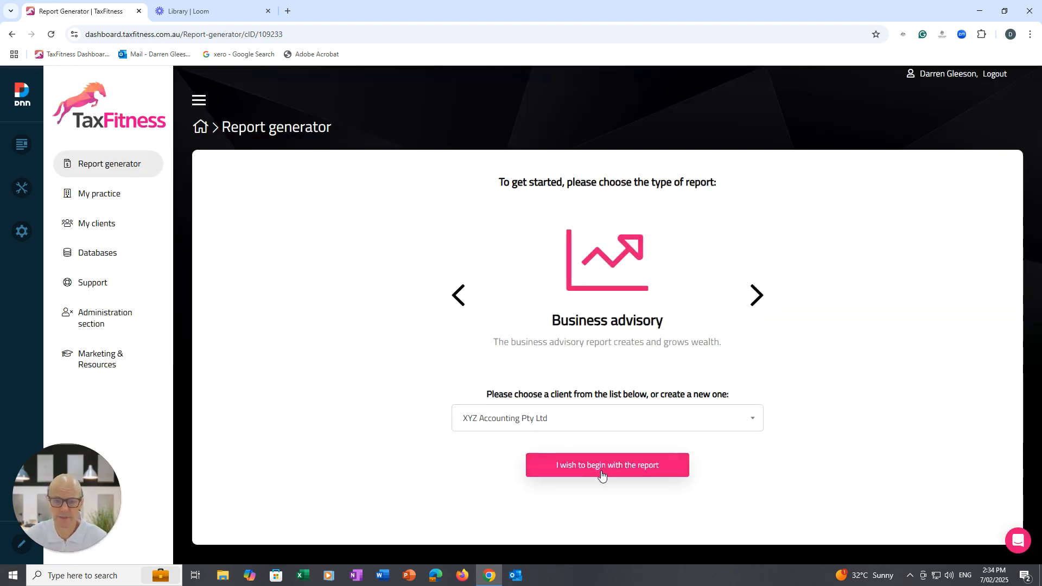
{"action": "left_click", "coordinate": [601, 472]}
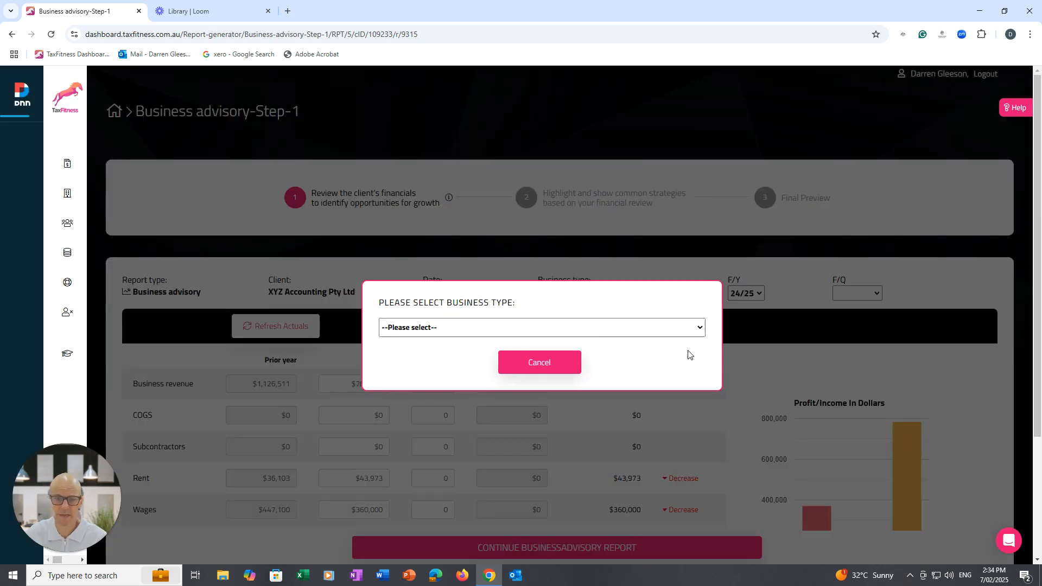
{"action": "left_click", "coordinate": [695, 330]}
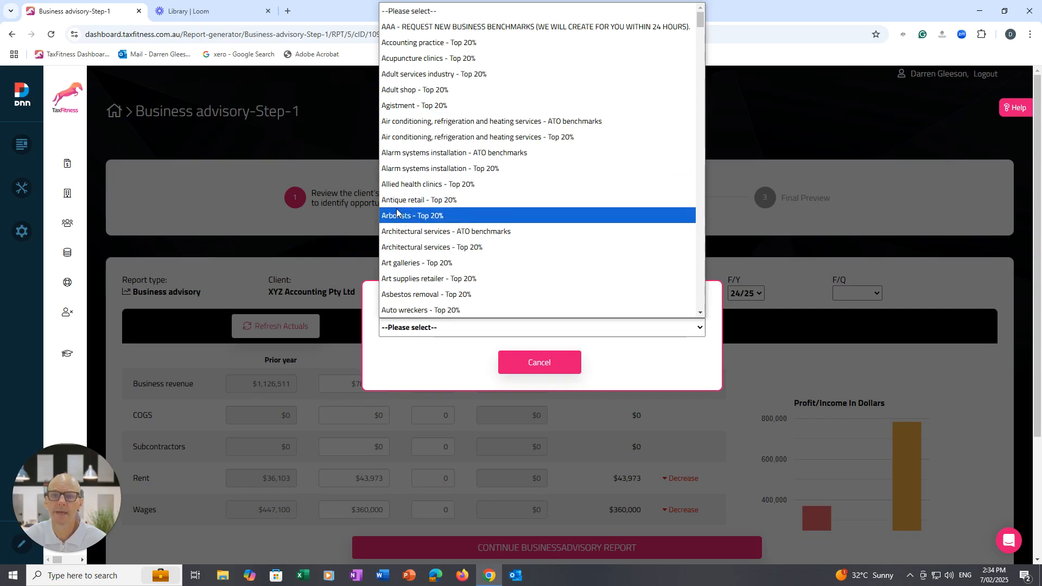
{"action": "left_click", "coordinate": [405, 44]}
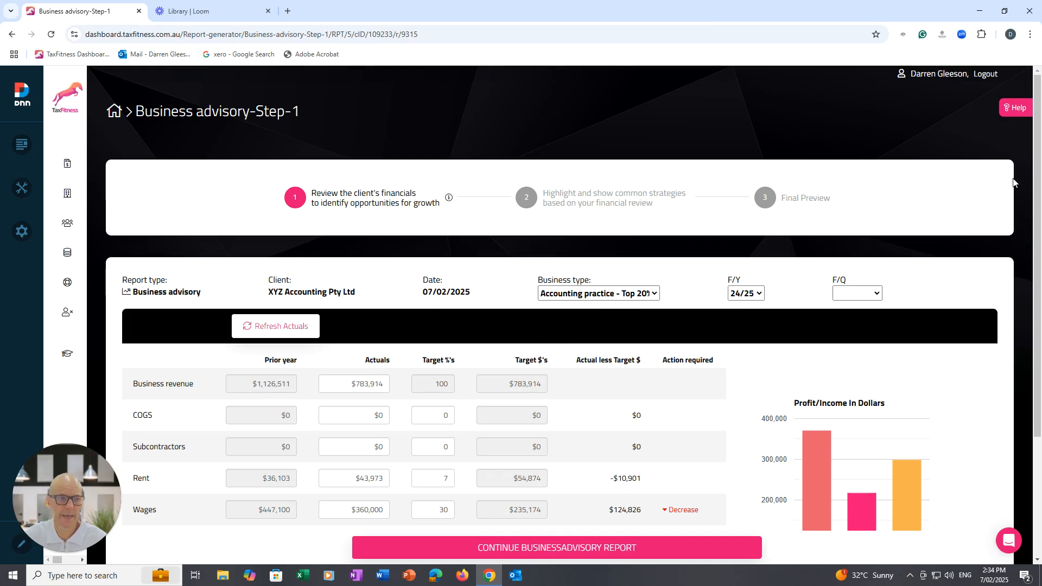
Set the actual owner's compensation to $300,000 and the actual wages to $60,000.
{"action": "scroll", "coordinate": [992, 275], "scroll_direction": "down", "scroll_amount": 2}
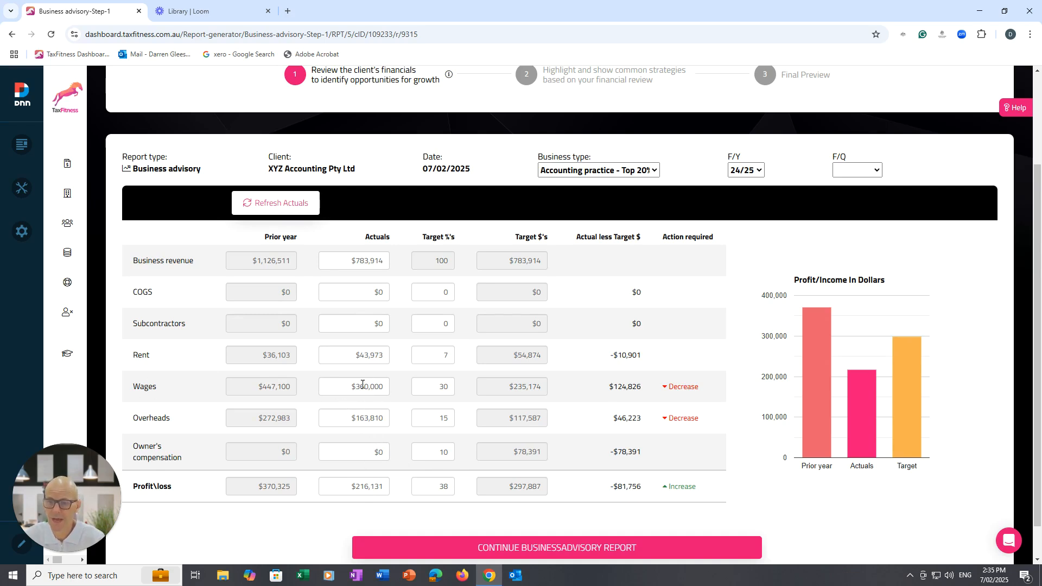
{"action": "left_click", "coordinate": [380, 452]}
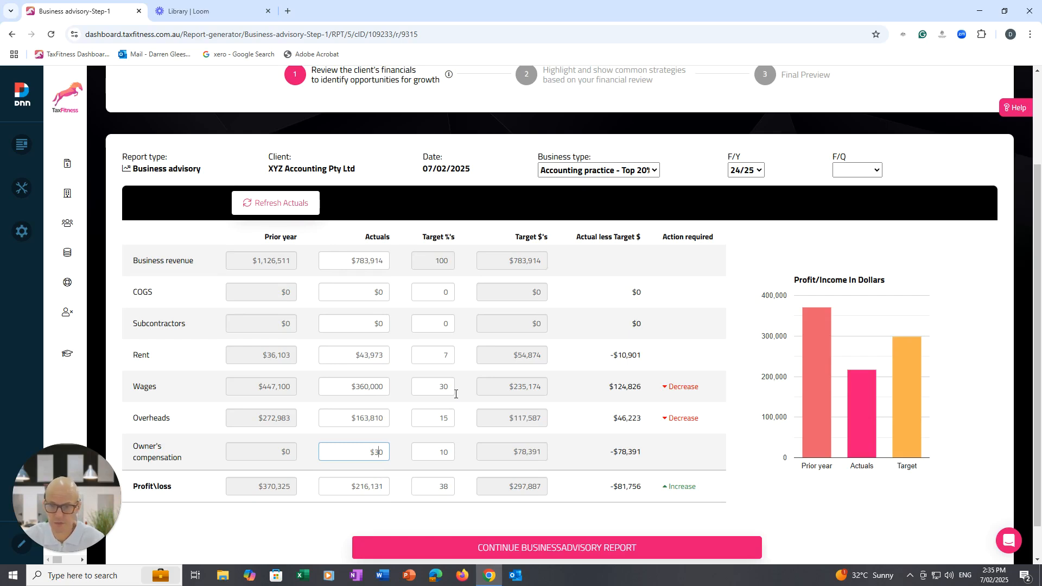
{"action": "type", "text": "300000"}
{"action": "left_click", "coordinate": [360, 387]}
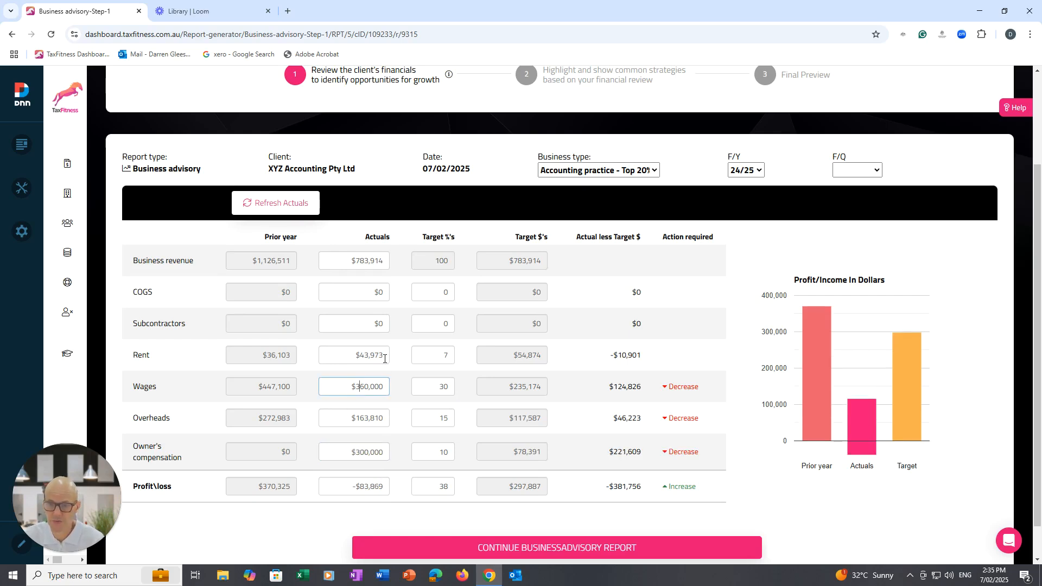
{"action": "left_click", "coordinate": [425, 391]}
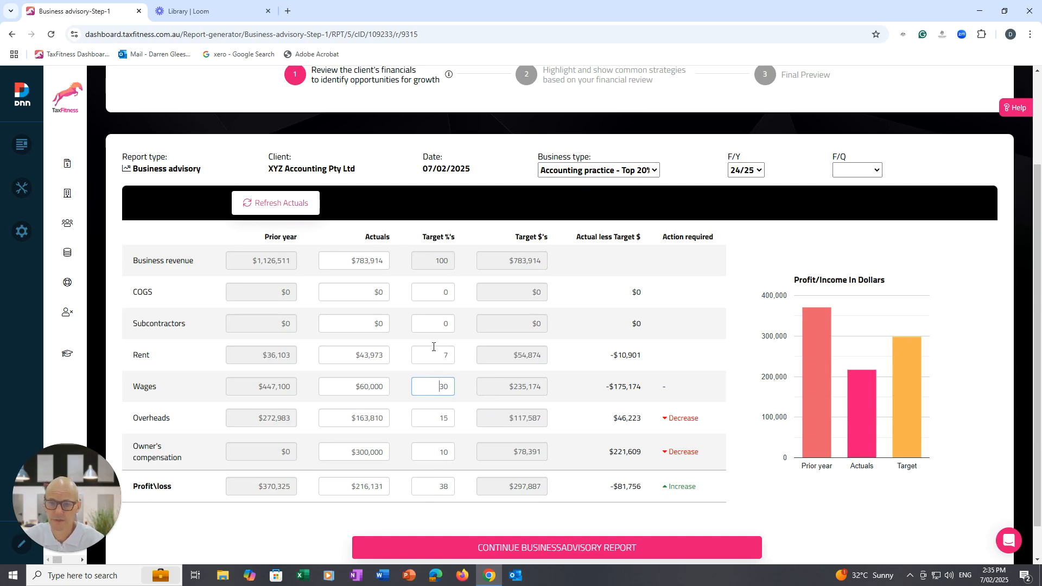
Set the rent target percentage to 4.
{"action": "left_click", "coordinate": [440, 354]}
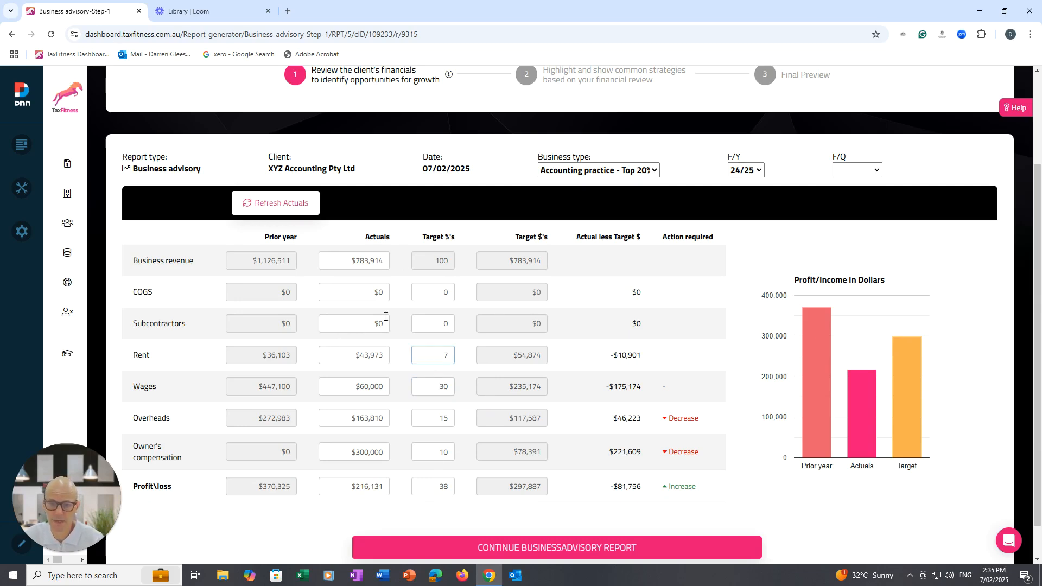
{"action": "type", "text": "4"}
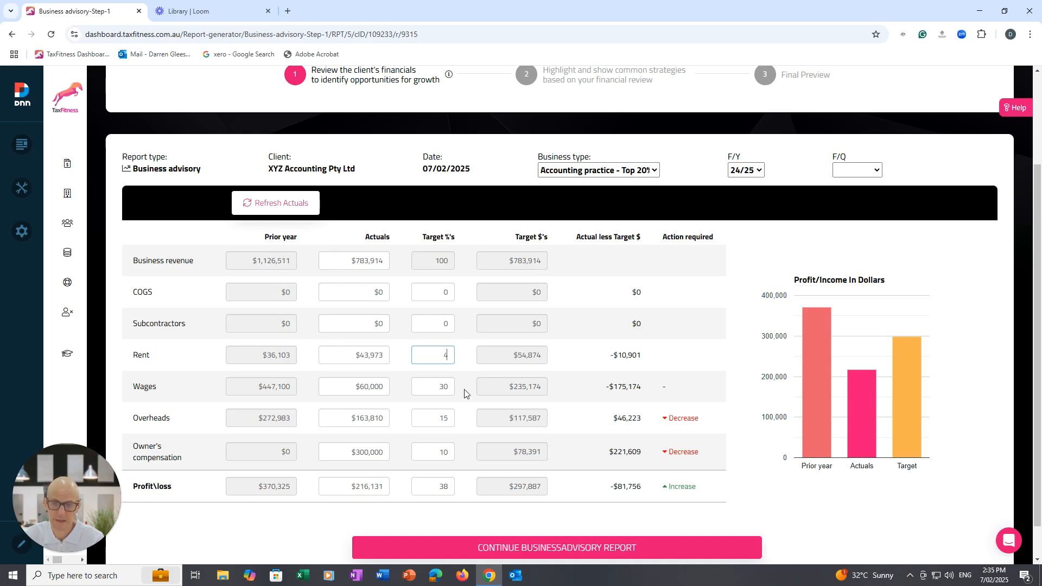
{"action": "left_click", "coordinate": [428, 388]}
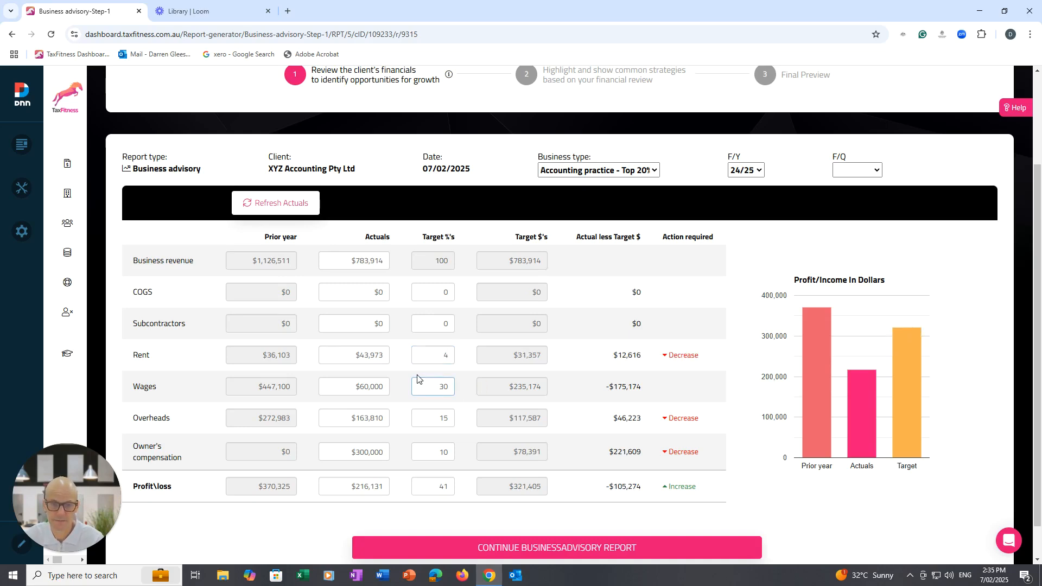
Review the prior year, actuals and target bars in the profit chart and continue the report to the strategies step.
{"action": "scroll", "coordinate": [868, 352], "scroll_direction": "down", "scroll_amount": 1}
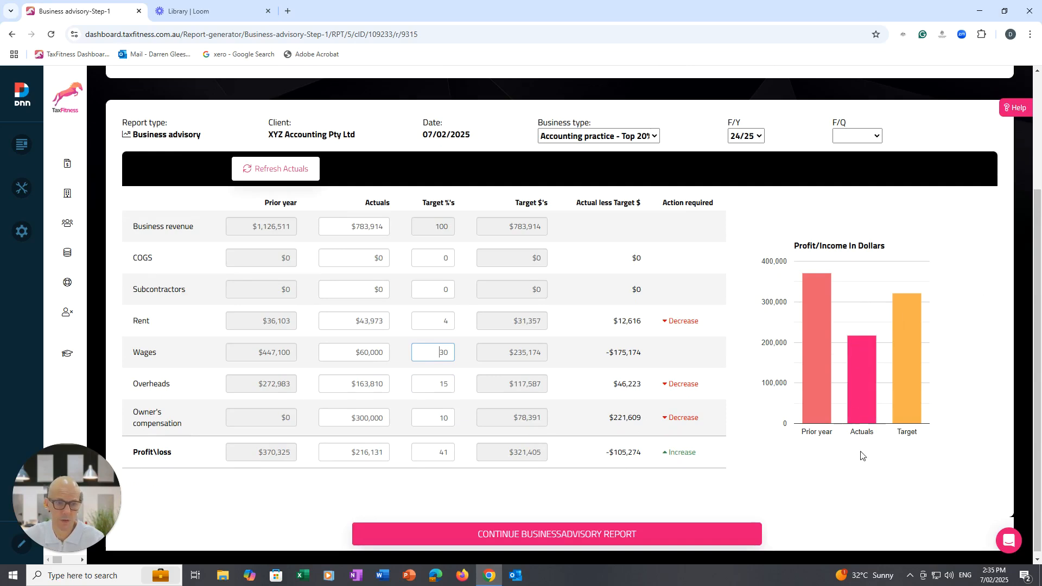
{"action": "mouse_move", "coordinate": [816, 289]}
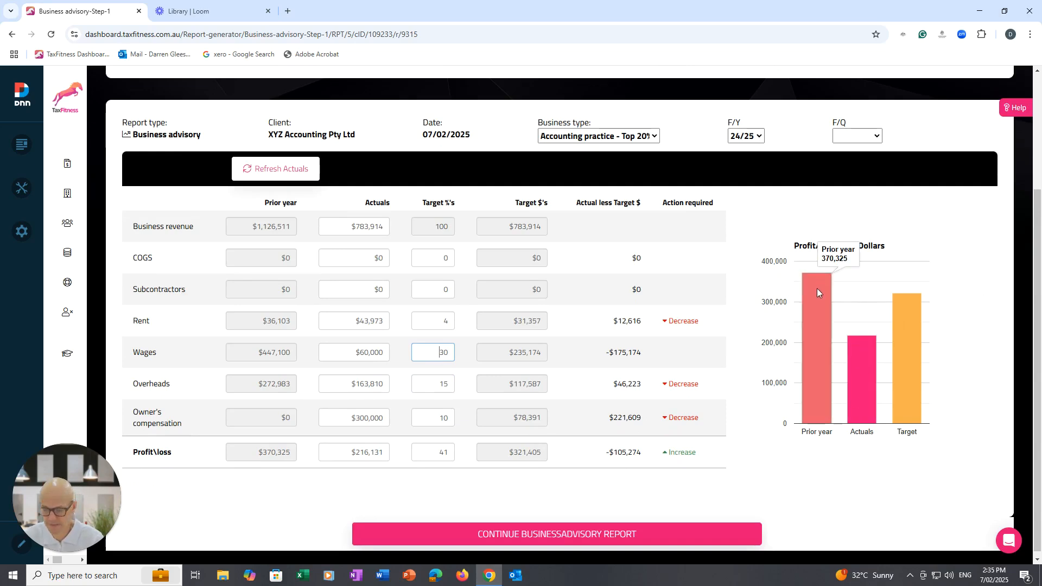
{"action": "mouse_move", "coordinate": [863, 395]}
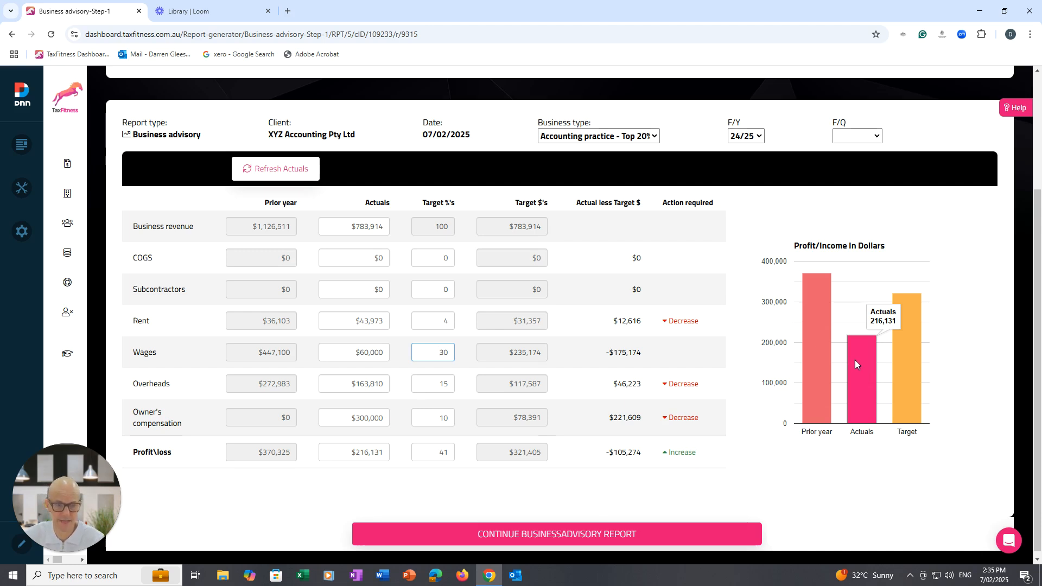
{"action": "mouse_move", "coordinate": [903, 355]}
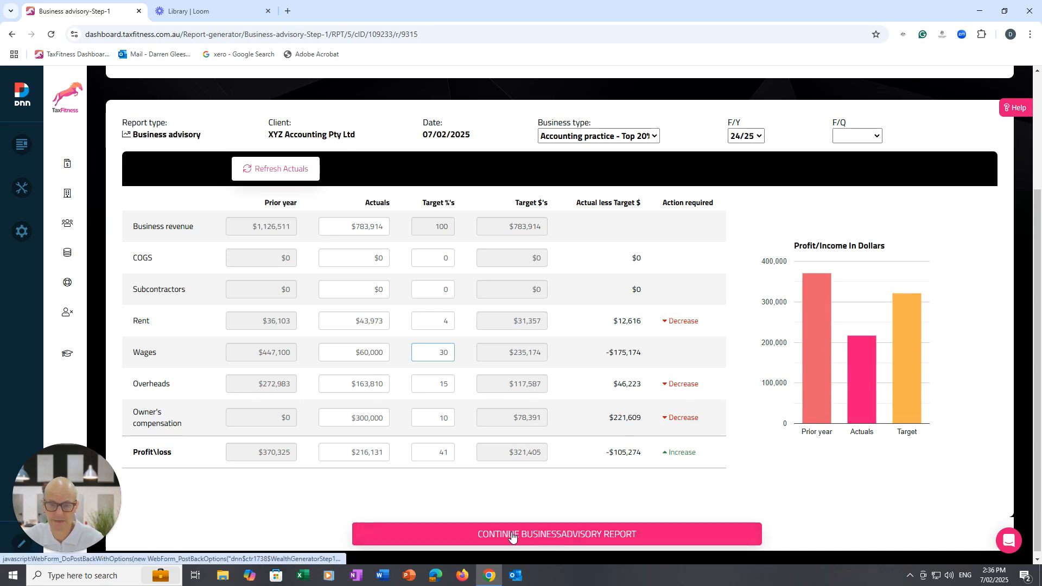
{"action": "left_click", "coordinate": [509, 534]}
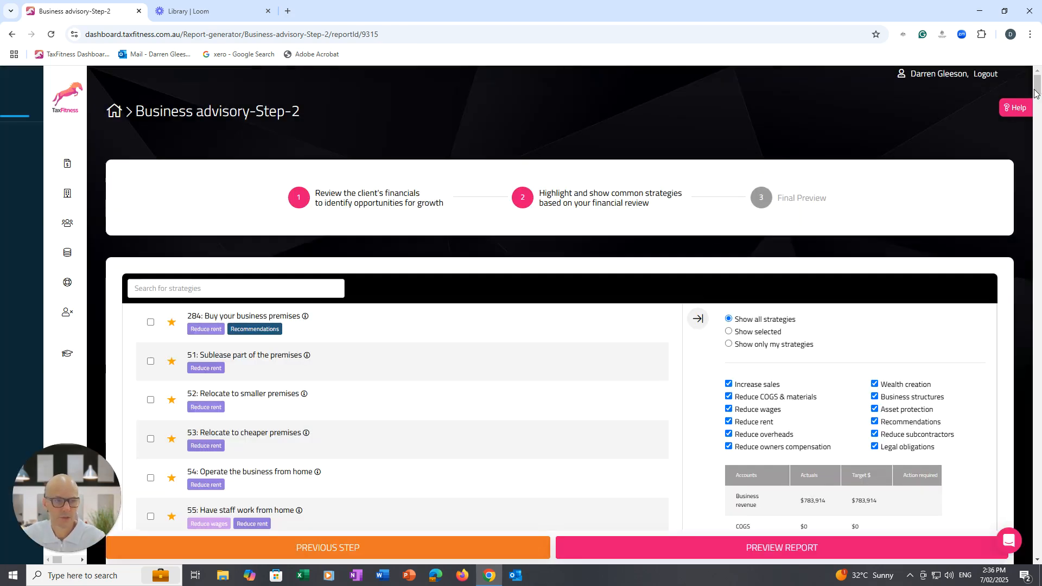
Filter the strategy list to show only the "Reduce overheads" category, excluding all other categories.
{"action": "scroll", "coordinate": [1038, 103], "scroll_direction": "down", "scroll_amount": 3}
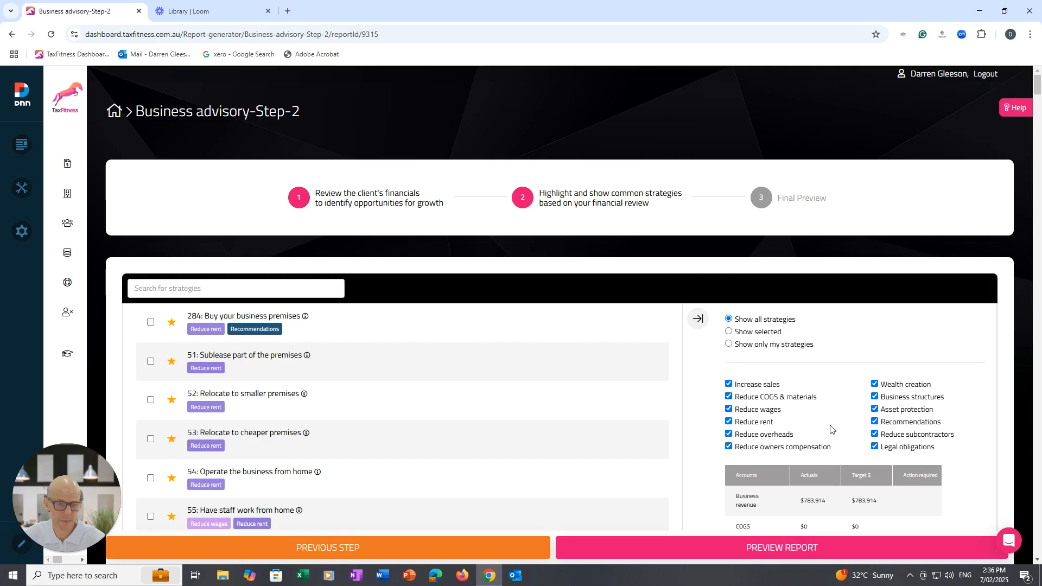
{"action": "left_click", "coordinate": [728, 446]}
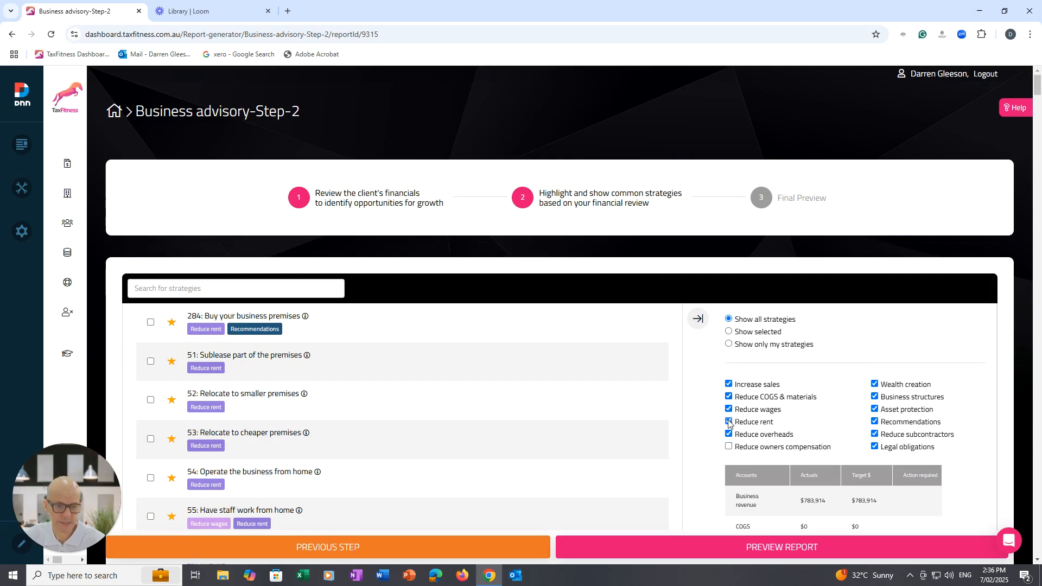
{"action": "left_click", "coordinate": [729, 422]}
{"action": "left_click", "coordinate": [729, 409]}
{"action": "left_click", "coordinate": [729, 397]}
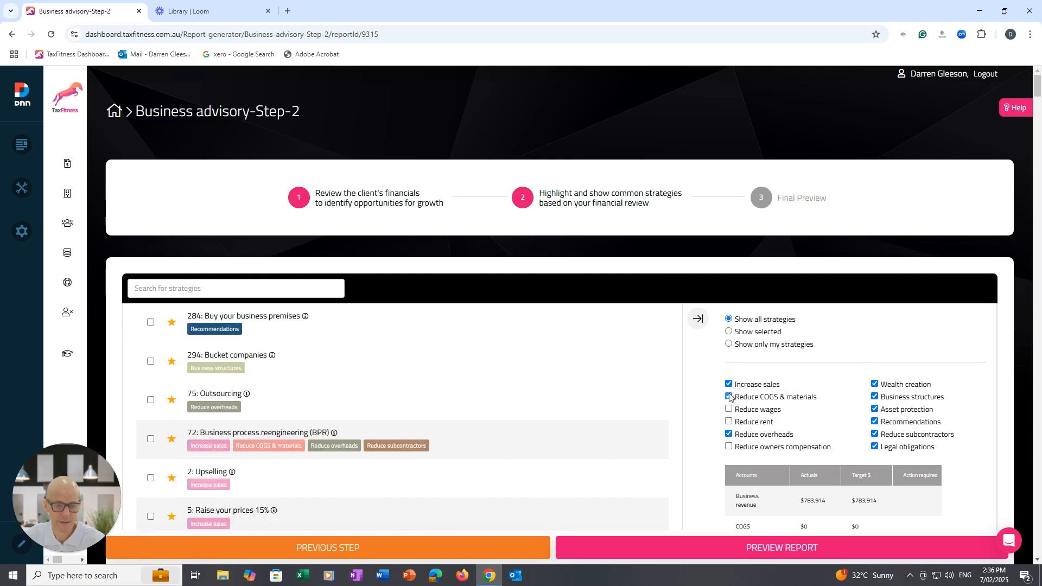
{"action": "left_click", "coordinate": [775, 382]}
{"action": "left_click", "coordinate": [875, 385]}
{"action": "left_click", "coordinate": [874, 396]}
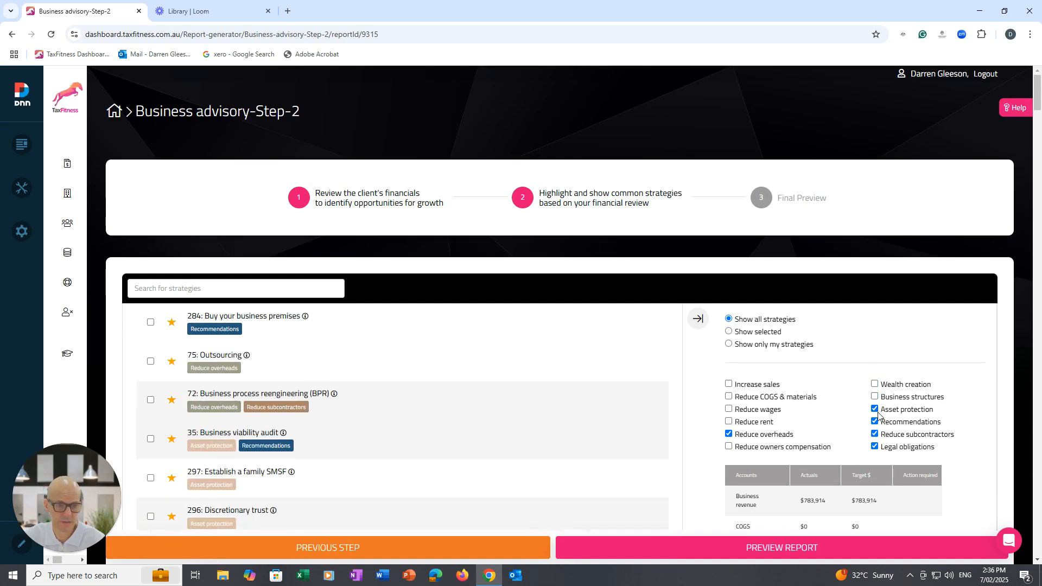
{"action": "left_click", "coordinate": [875, 410]}
{"action": "left_click", "coordinate": [874, 422]}
{"action": "left_click", "coordinate": [874, 434]}
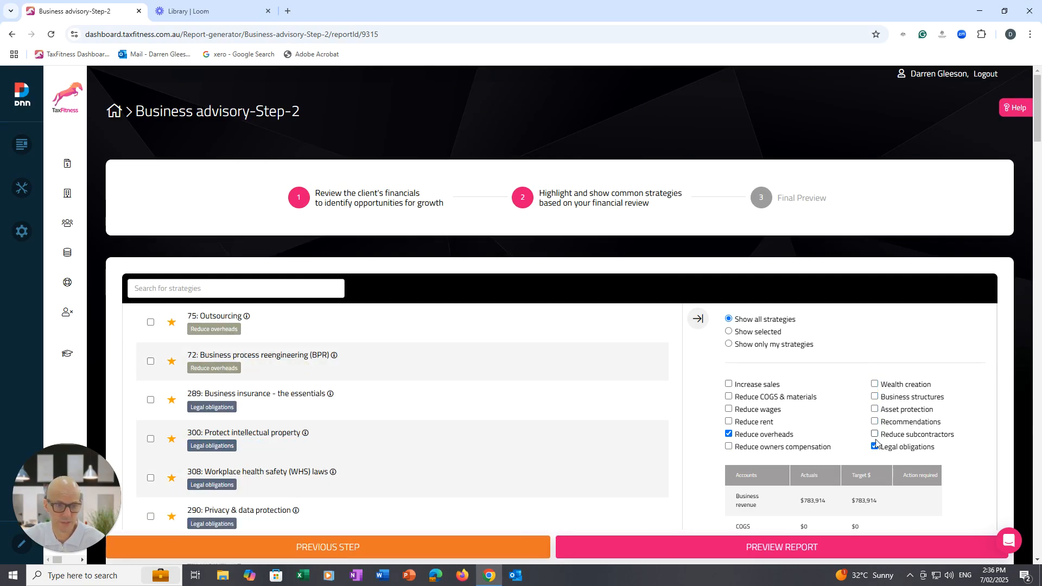
{"action": "left_click", "coordinate": [875, 447]}
Select the overhead strategies Leverage ChatGPT, Renegotiate contracts, Always get 3 quotes, Regularly audit expenses and Outsourcing.
{"action": "left_click", "coordinate": [1037, 562]}
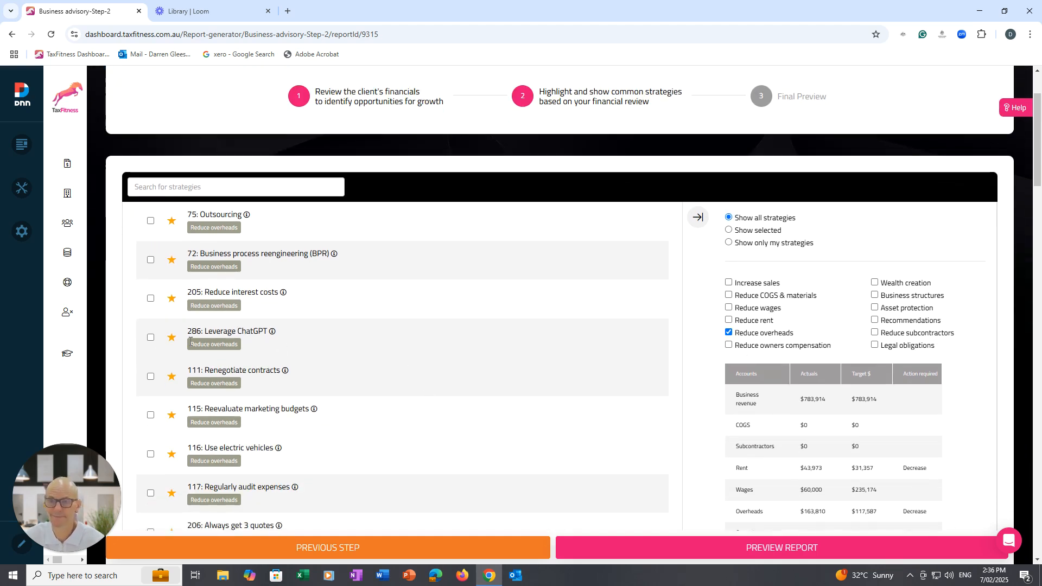
{"action": "left_click", "coordinate": [151, 339]}
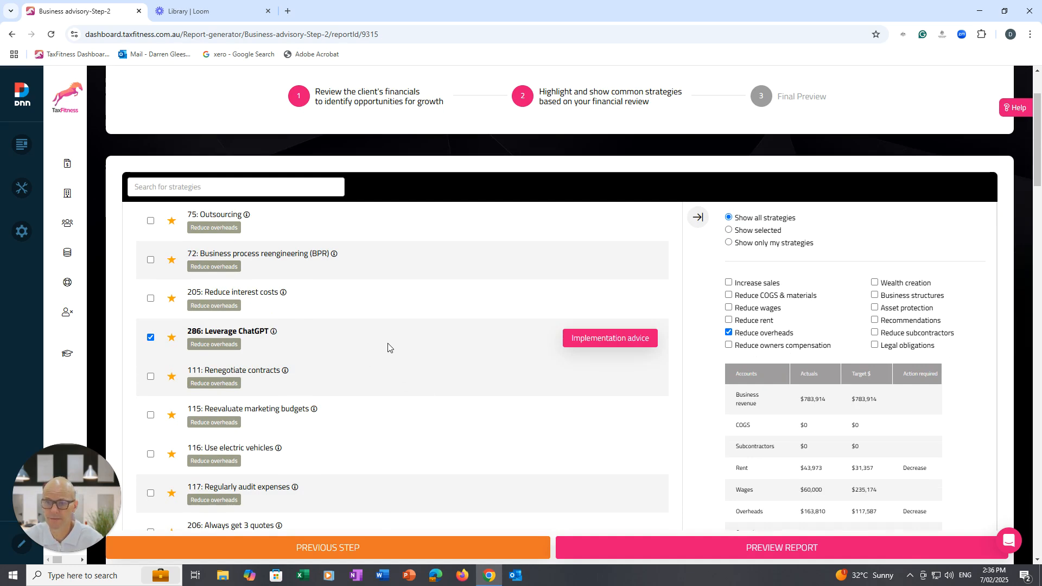
{"action": "left_click", "coordinate": [150, 377]}
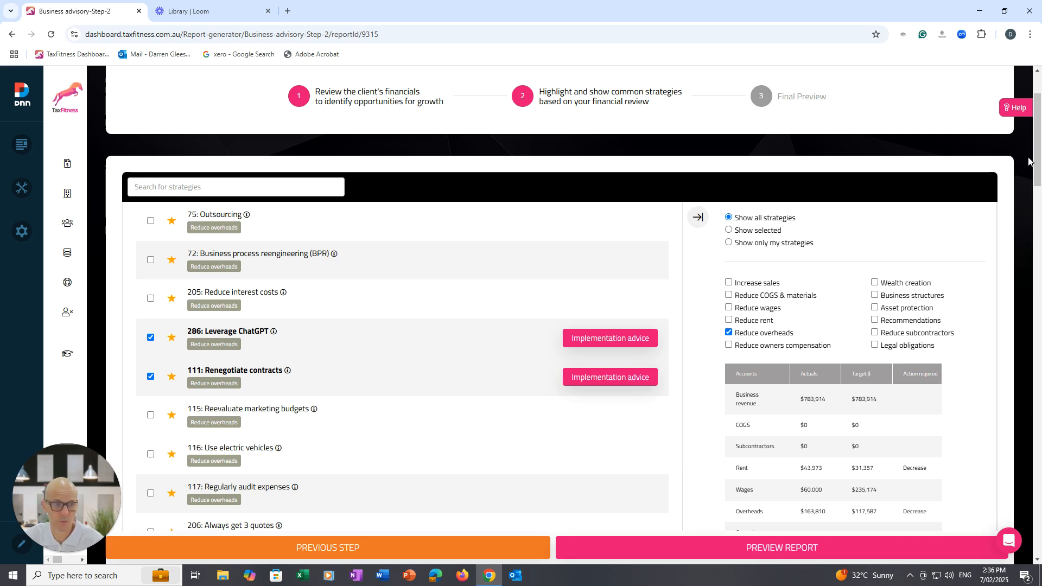
{"action": "scroll", "coordinate": [1029, 161], "scroll_direction": "down", "scroll_amount": 1}
{"action": "left_click", "coordinate": [151, 479]}
{"action": "left_click", "coordinate": [150, 440]}
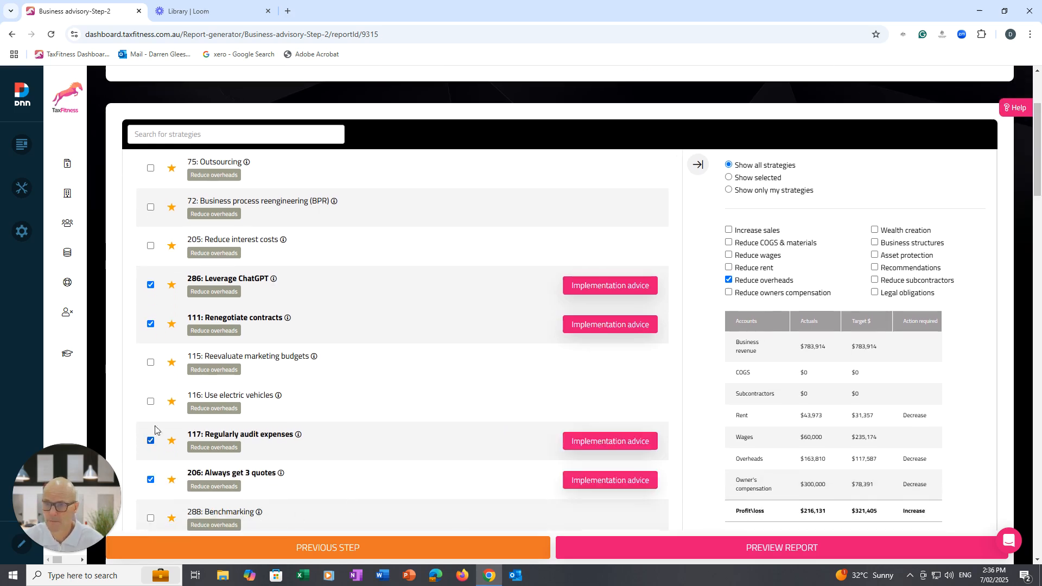
{"action": "left_click", "coordinate": [151, 169]}
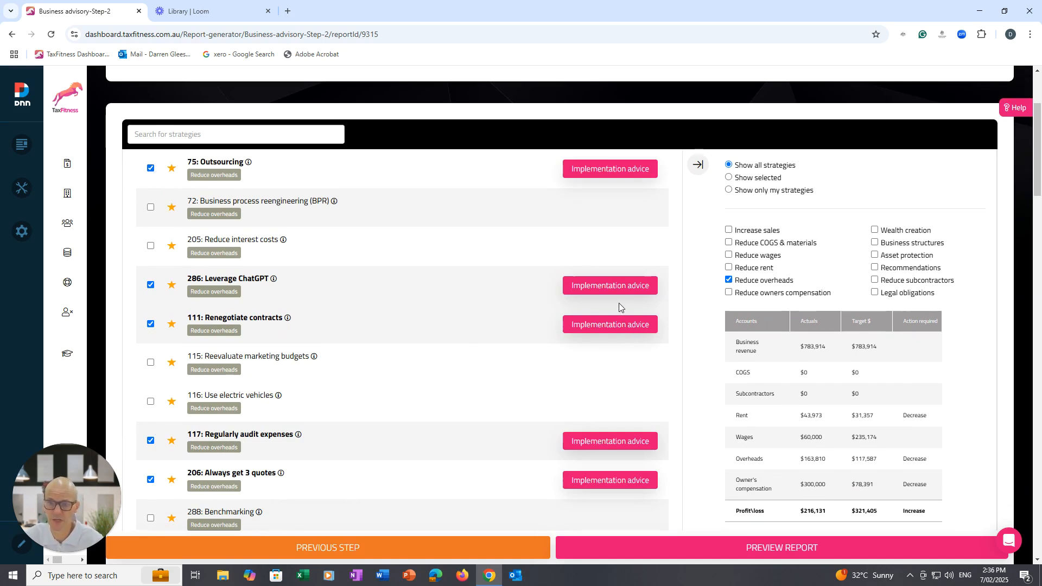
Examine the implementation advice, dollar value and strategy explanation of the Renegotiate contracts strategy.
{"action": "left_click", "coordinate": [587, 324]}
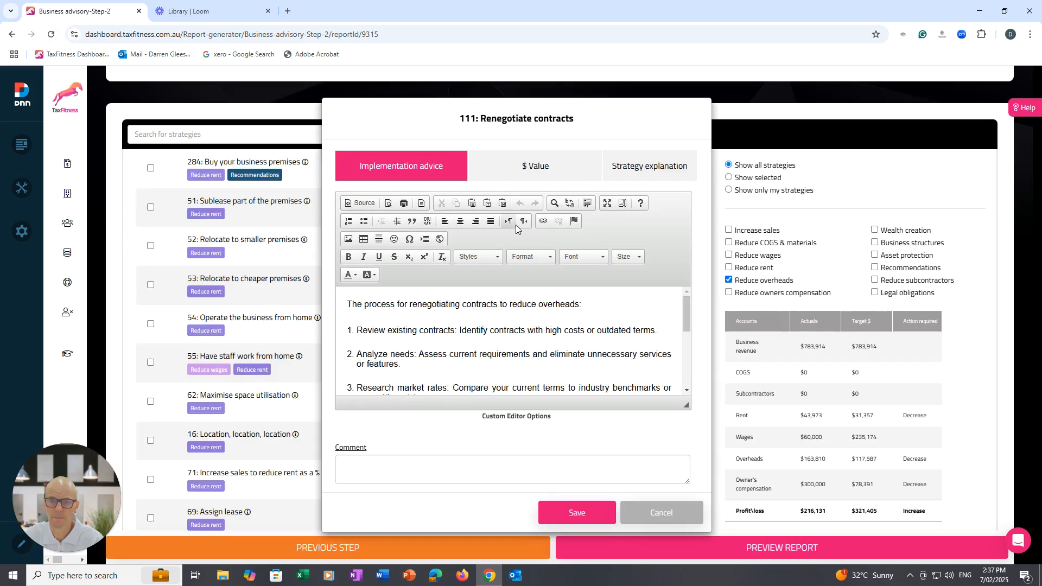
{"action": "left_click", "coordinate": [534, 167]}
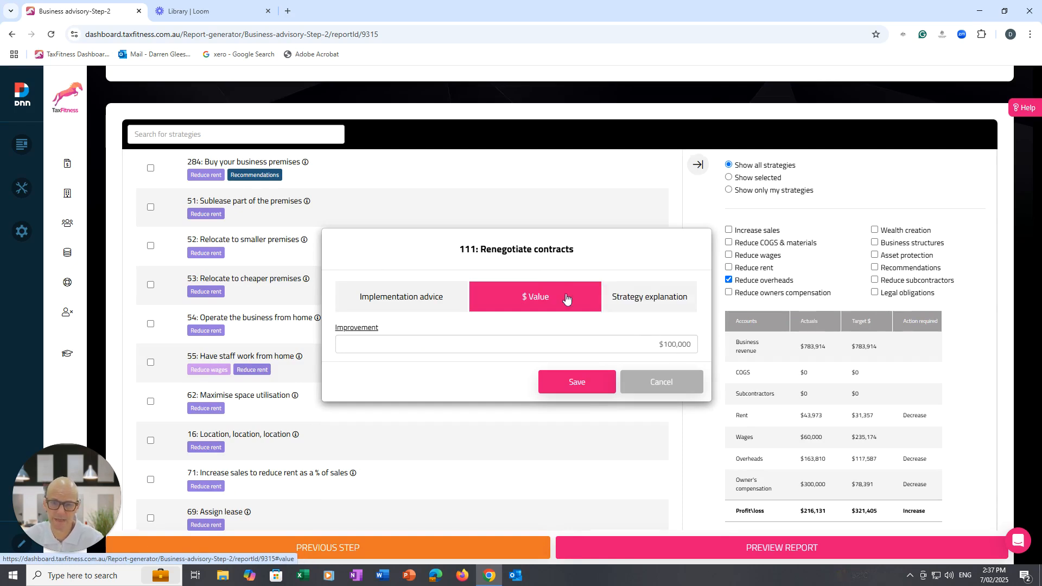
{"action": "left_click", "coordinate": [640, 299]}
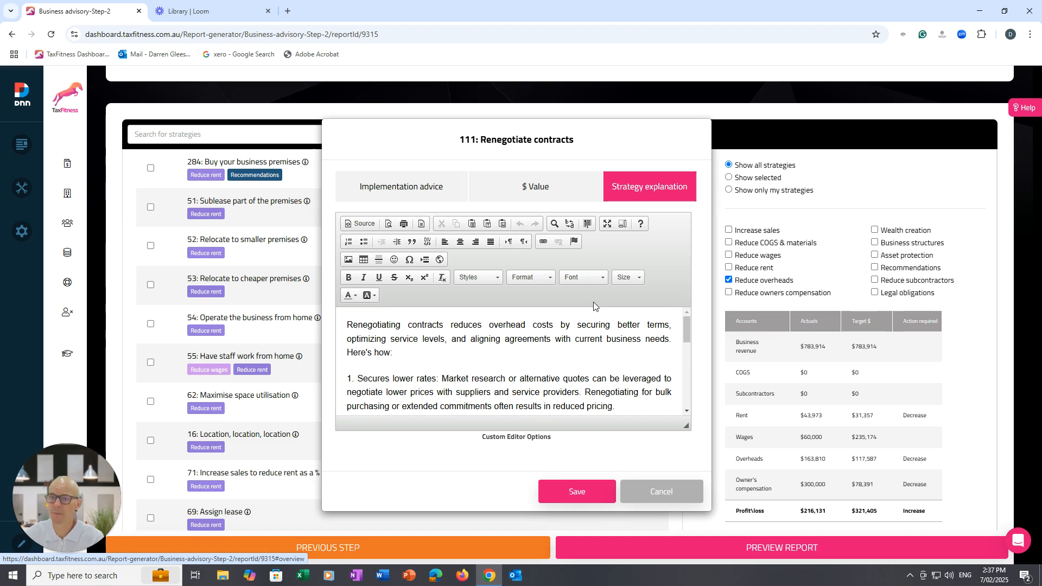
Append the client's first name and "talk to me about this and I will help you implement it." to the strategy explanation and save it.
{"action": "left_click", "coordinate": [685, 347]}
{"action": "key", "text": "ctrl+End"}
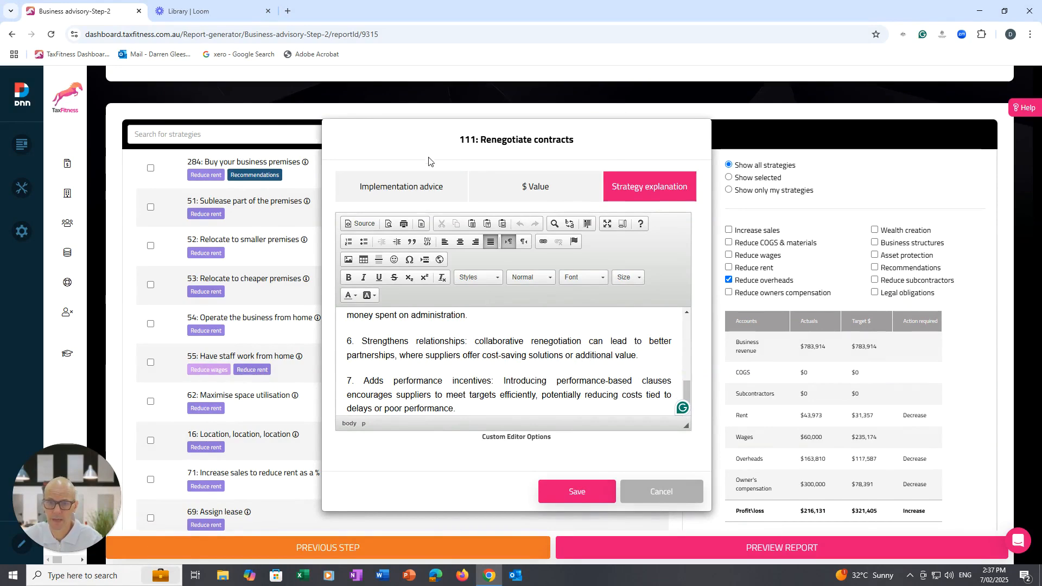
{"action": "key", "text": "Return"}
{"action": "key", "text": "Return"}
{"action": "type", "text": "Darre"}
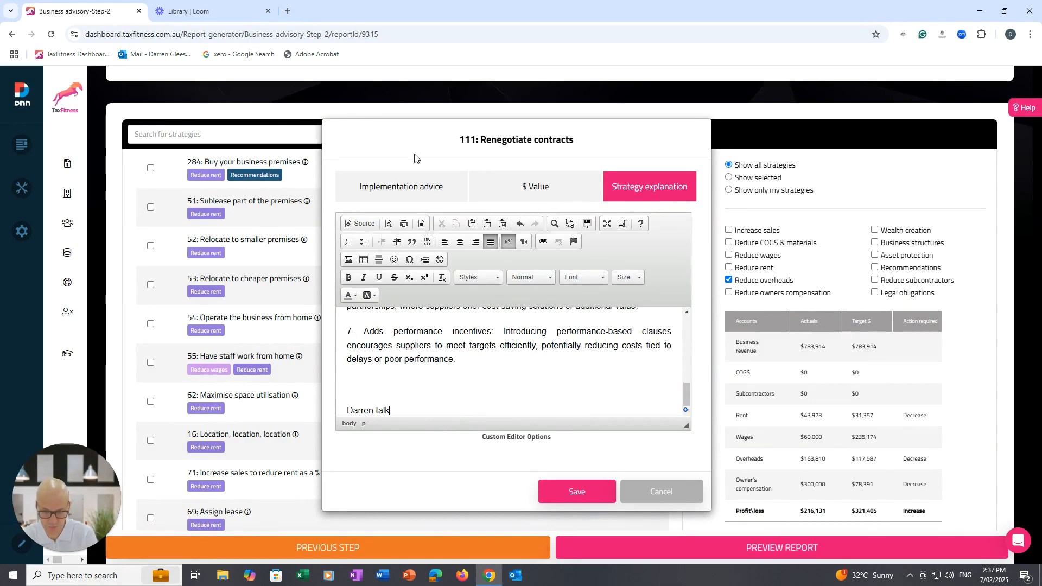
{"action": "type", "text": "n talk to me about this and I will"}
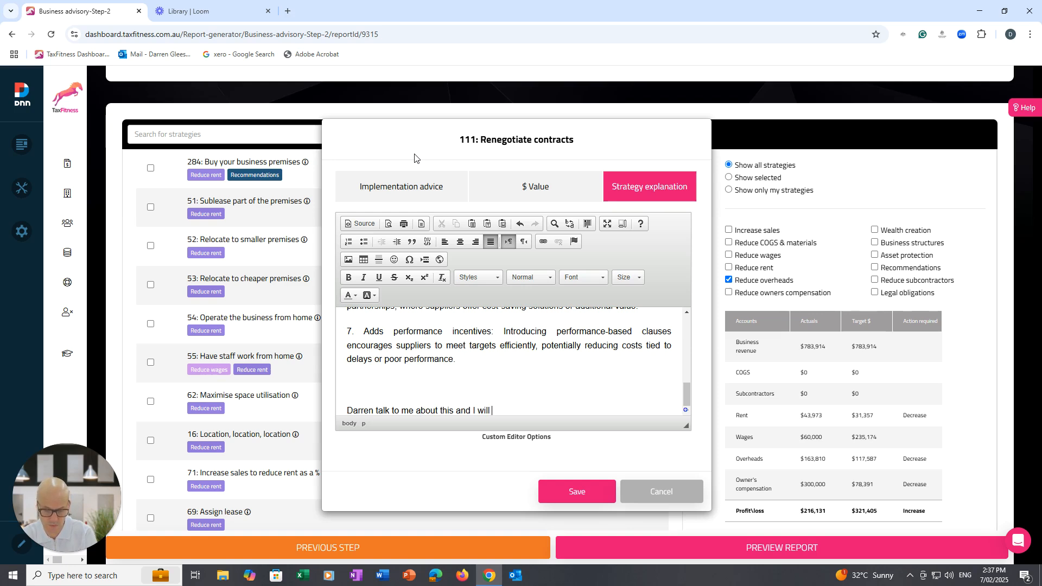
{"action": "type", "text": "you"}
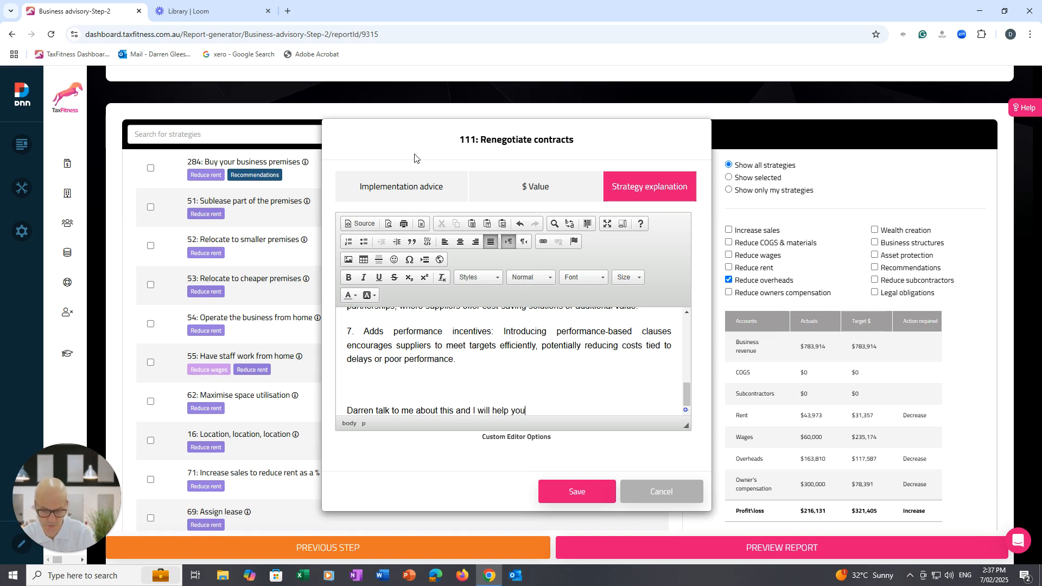
{"action": "type", "text": " implement"}
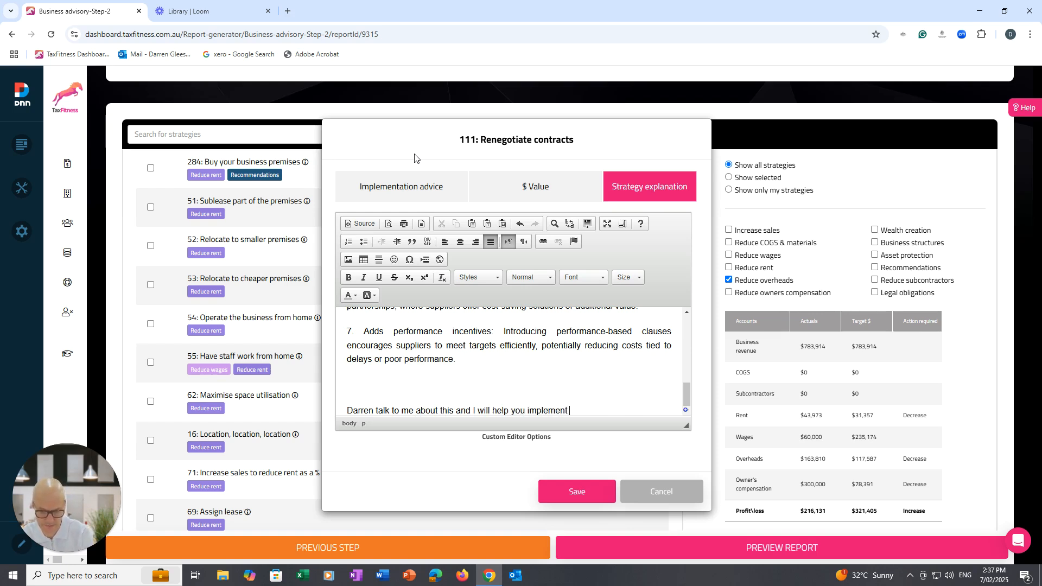
{"action": "type", "text": " it."}
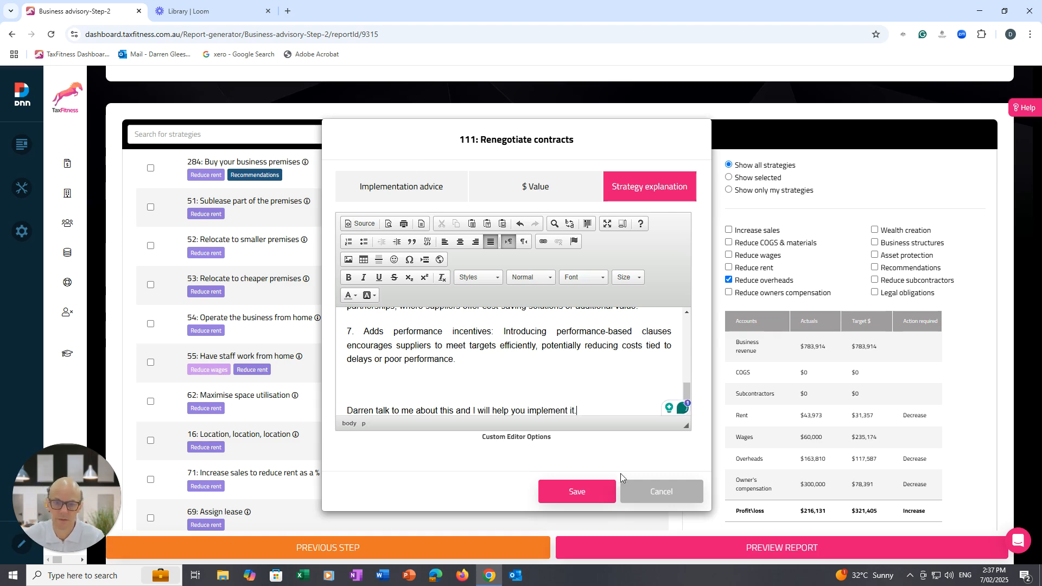
{"action": "left_click", "coordinate": [577, 493]}
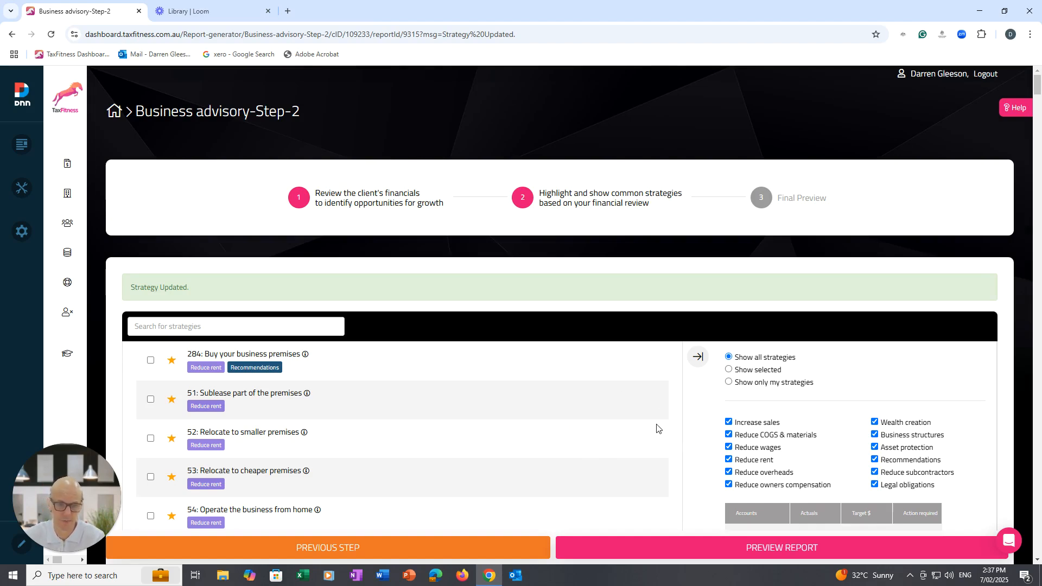
Filter the strategy list to show only the "Increase sales" category, excluding all other categories.
{"action": "left_click", "coordinate": [728, 434]}
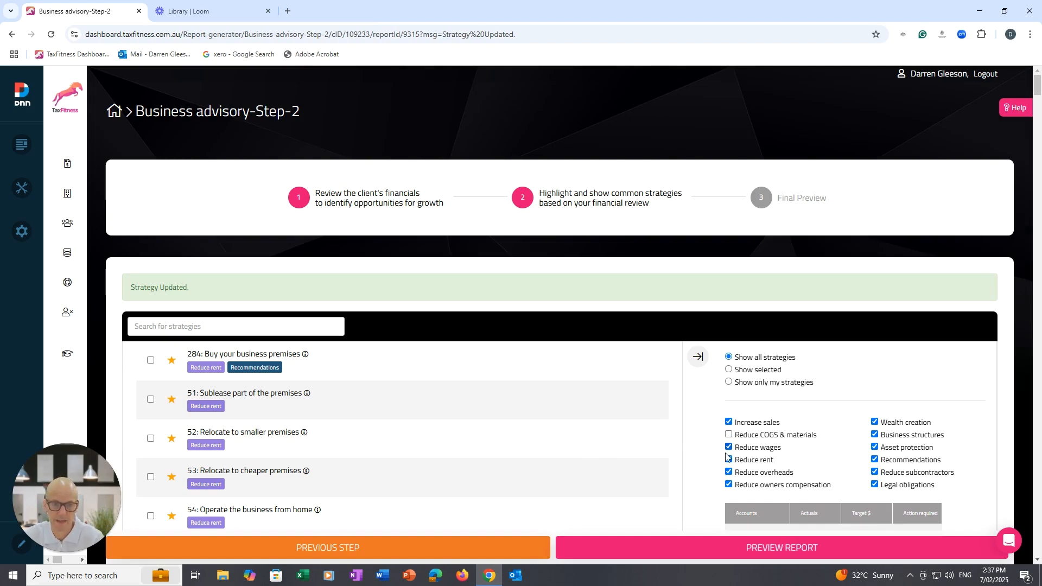
{"action": "left_click", "coordinate": [728, 447]}
{"action": "left_click", "coordinate": [728, 459]}
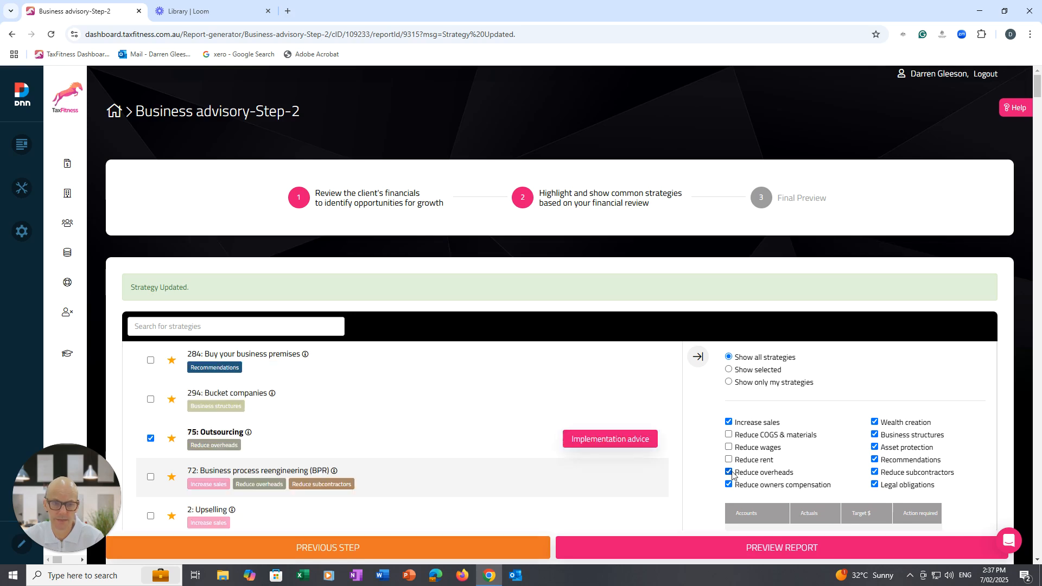
{"action": "left_click", "coordinate": [728, 472]}
{"action": "left_click", "coordinate": [728, 485]}
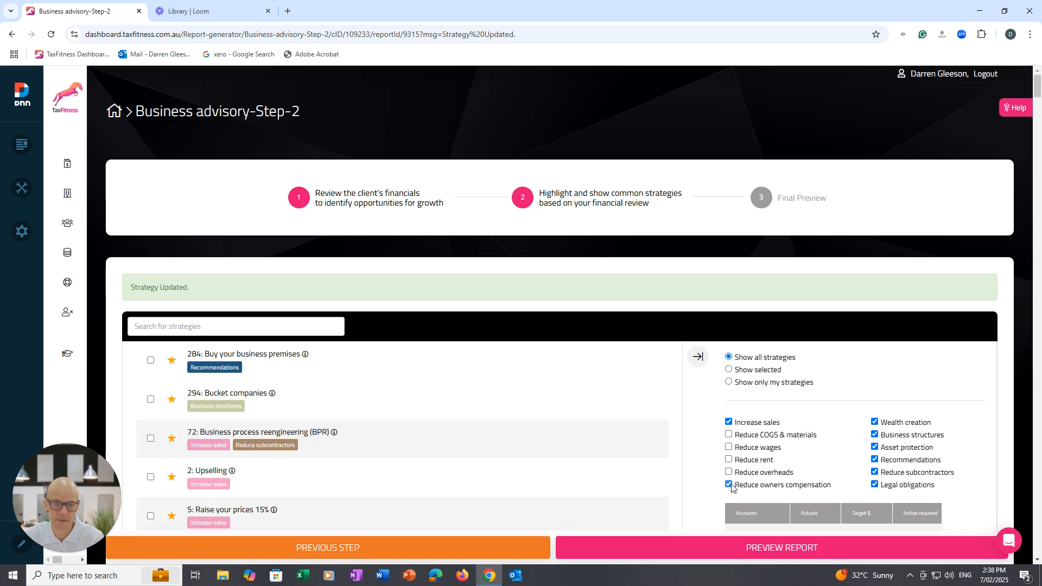
{"action": "left_click", "coordinate": [874, 484]}
{"action": "left_click", "coordinate": [875, 472]}
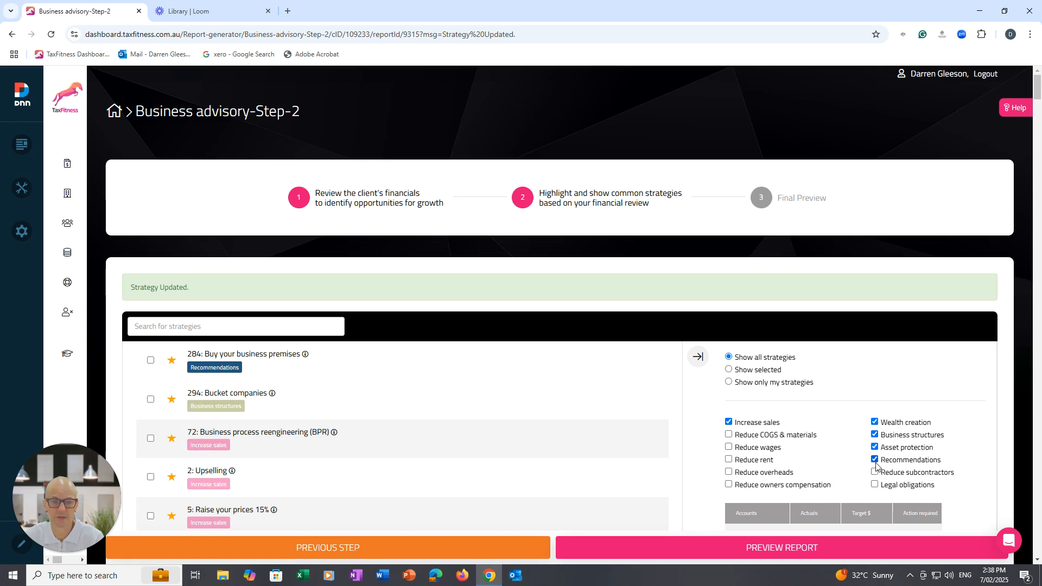
{"action": "left_click", "coordinate": [875, 459]}
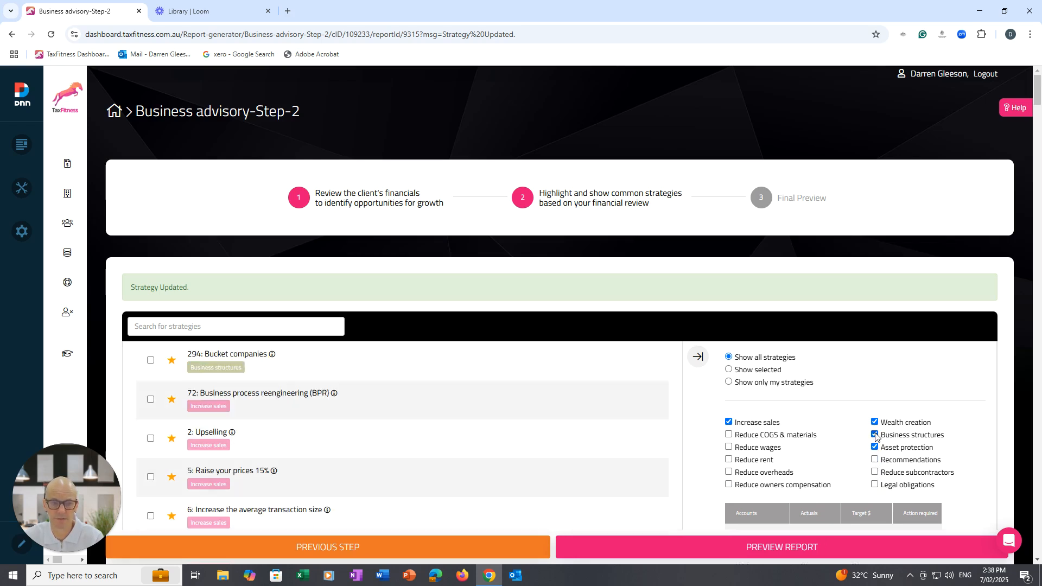
{"action": "left_click", "coordinate": [874, 434]}
{"action": "left_click", "coordinate": [874, 422]}
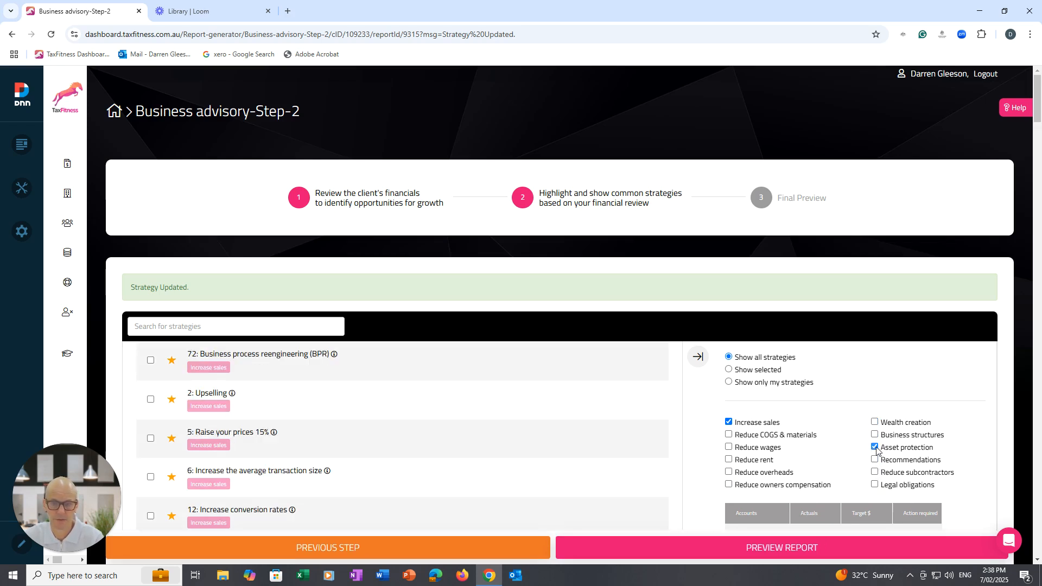
{"action": "left_click", "coordinate": [875, 447]}
Select the sales strategies Raise your prices 15%, Sales training, Google reviews and Upselling.
{"action": "left_click_drag", "start_coordinate": [1037, 119], "coordinate": [1038, 145]}
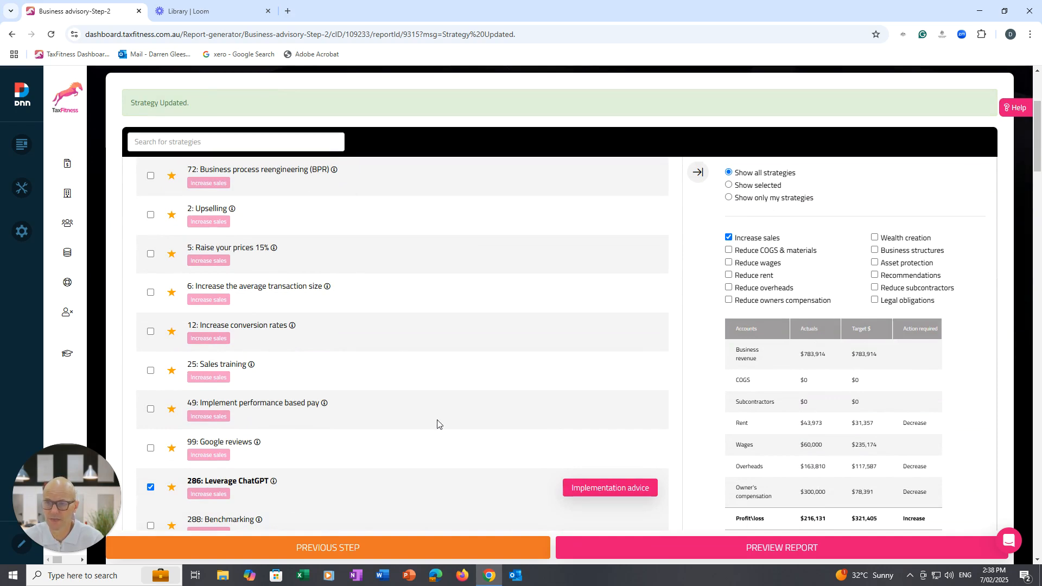
{"action": "left_click", "coordinate": [150, 254]}
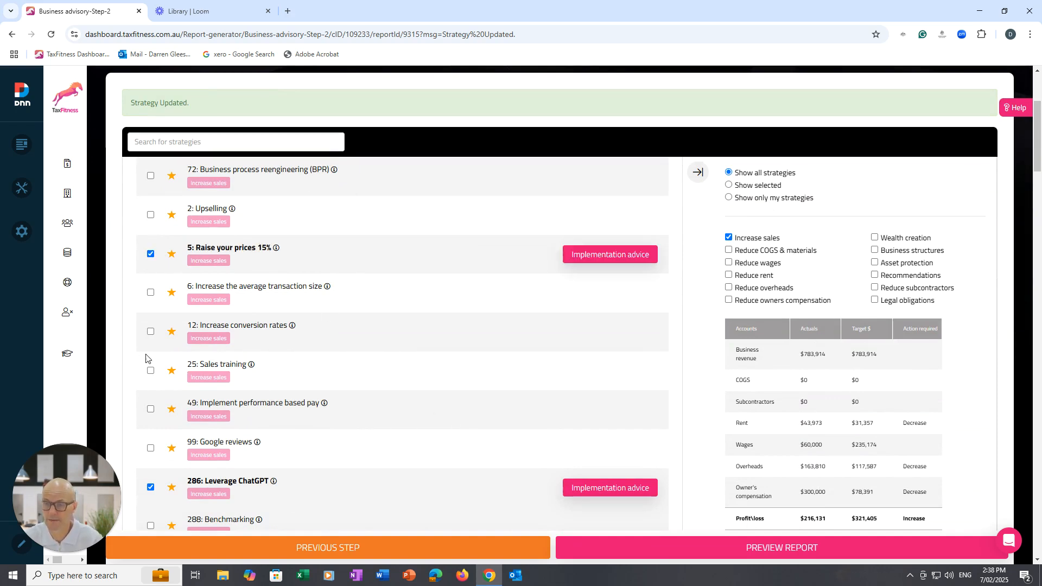
{"action": "left_click", "coordinate": [150, 371]}
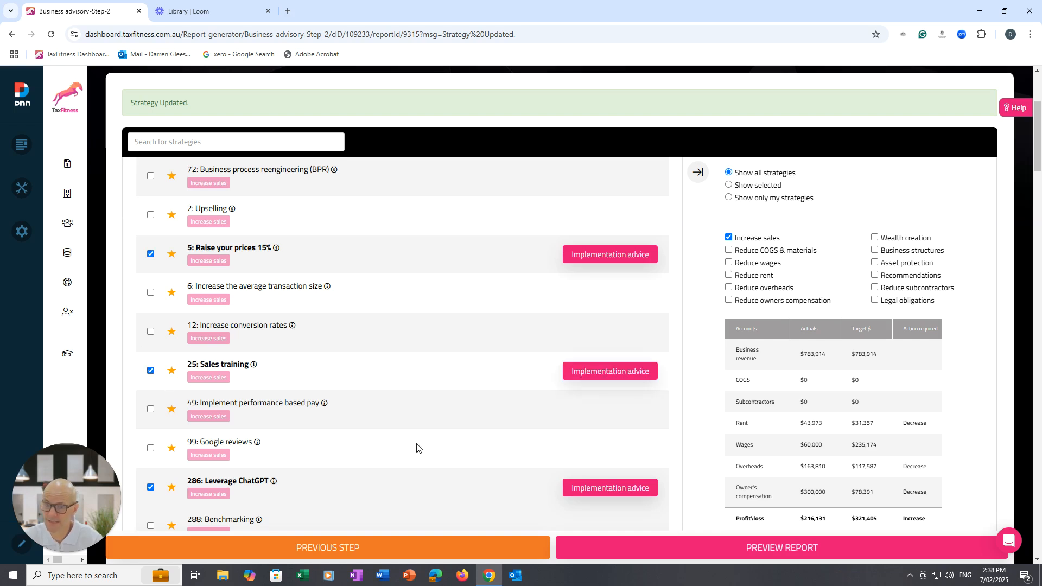
{"action": "left_click", "coordinate": [150, 448]}
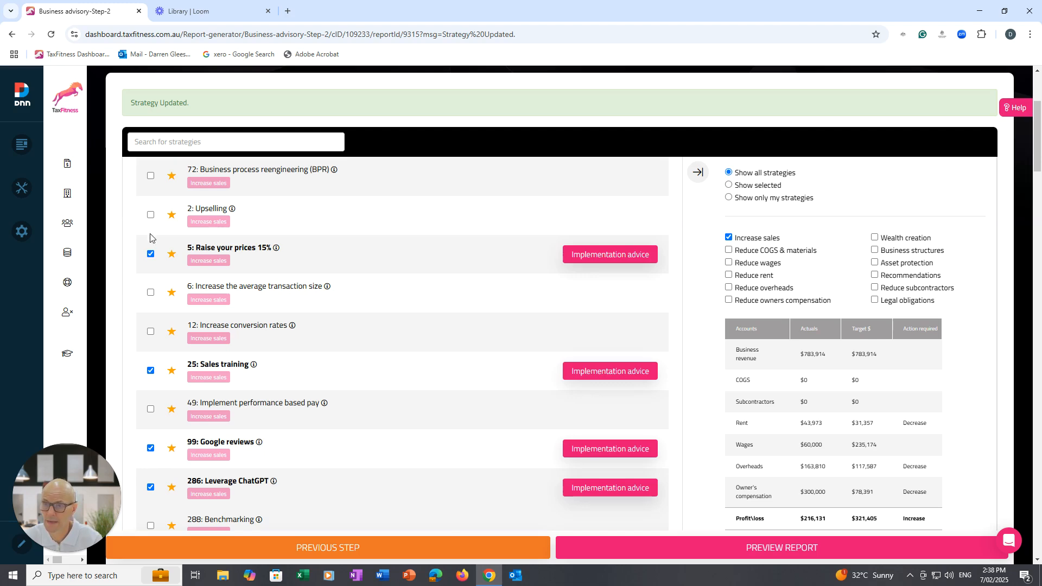
{"action": "left_click", "coordinate": [150, 215]}
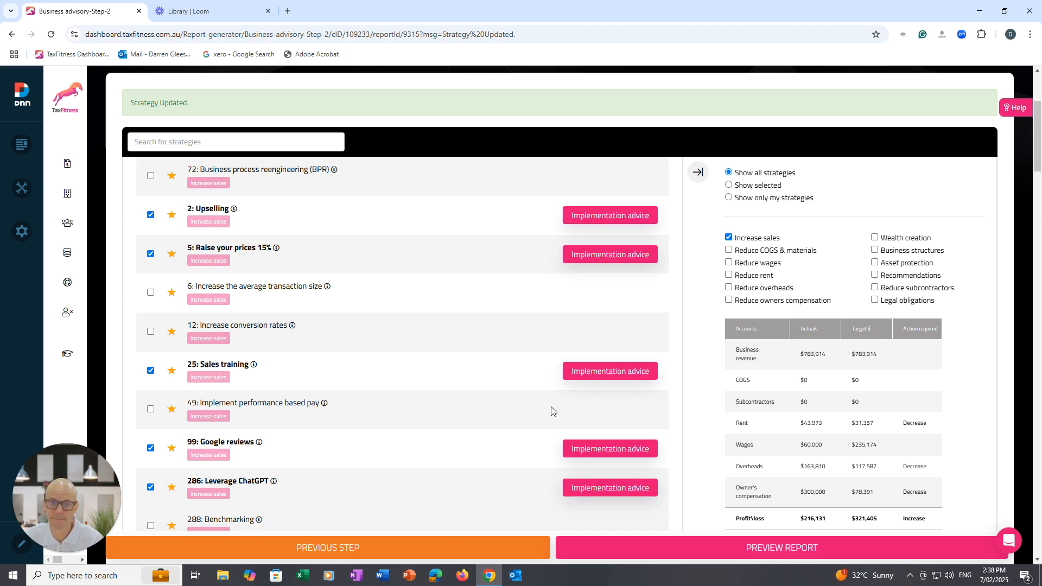
Generate the business advisory report preview and check its cover page.
{"action": "left_click", "coordinate": [767, 549]}
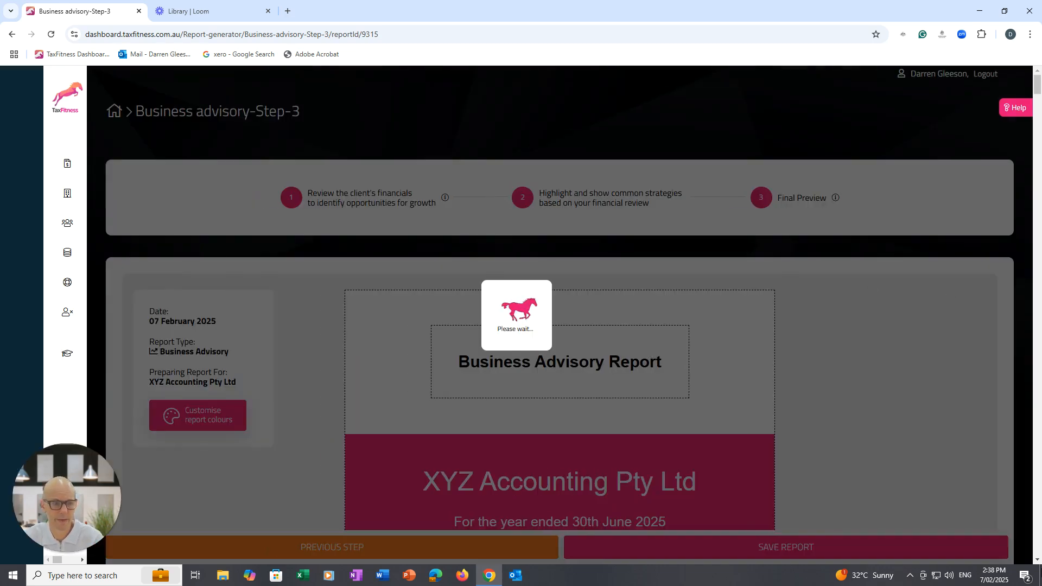
{"action": "left_click", "coordinate": [1037, 559]}
{"action": "scroll", "coordinate": [1036, 562], "scroll_direction": "down", "scroll_amount": 3}
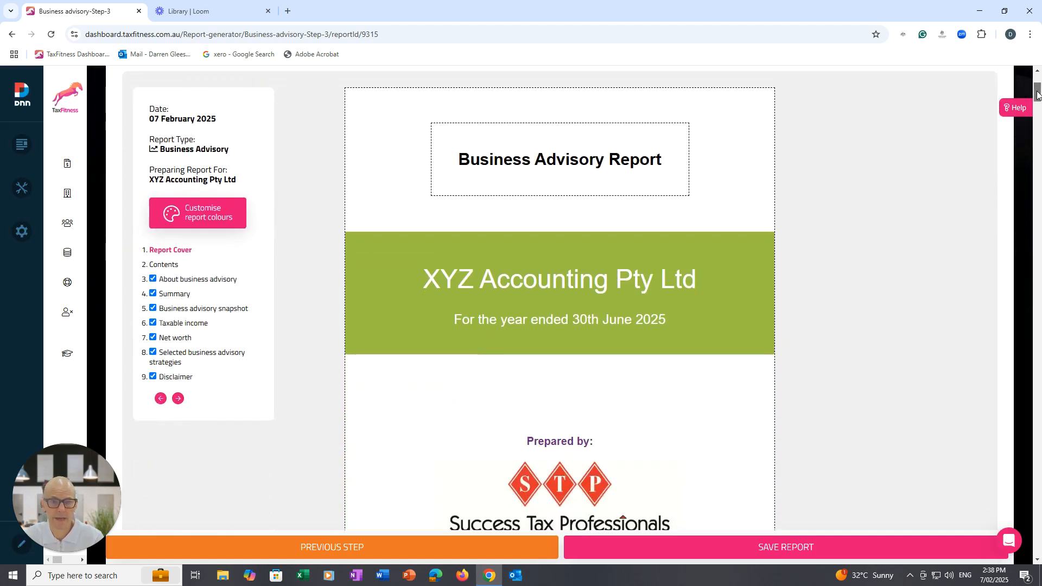
{"action": "scroll", "coordinate": [1037, 96], "scroll_direction": "down", "scroll_amount": 3}
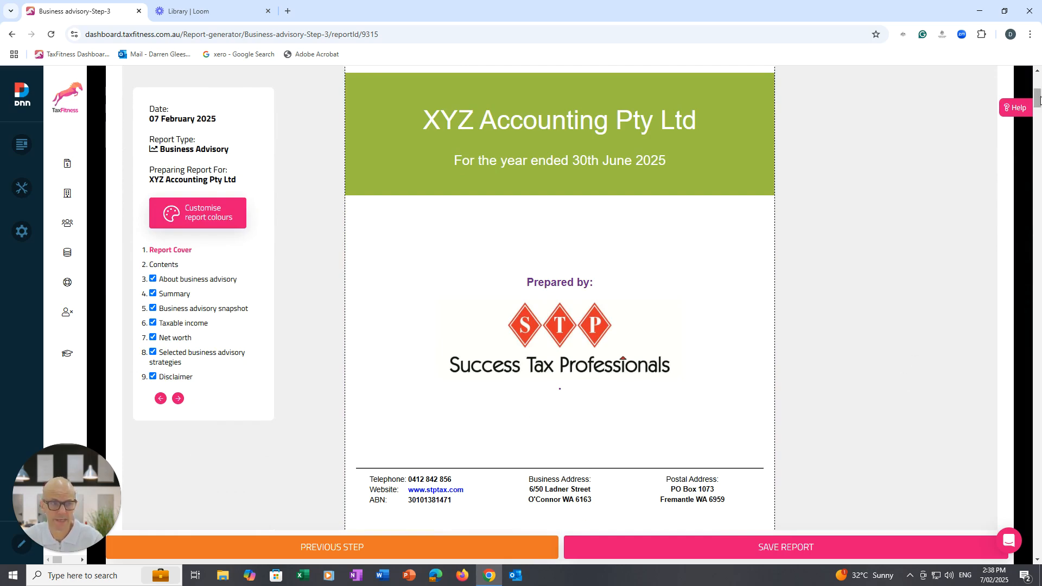
{"action": "scroll", "coordinate": [1038, 93], "scroll_direction": "up", "scroll_amount": 3}
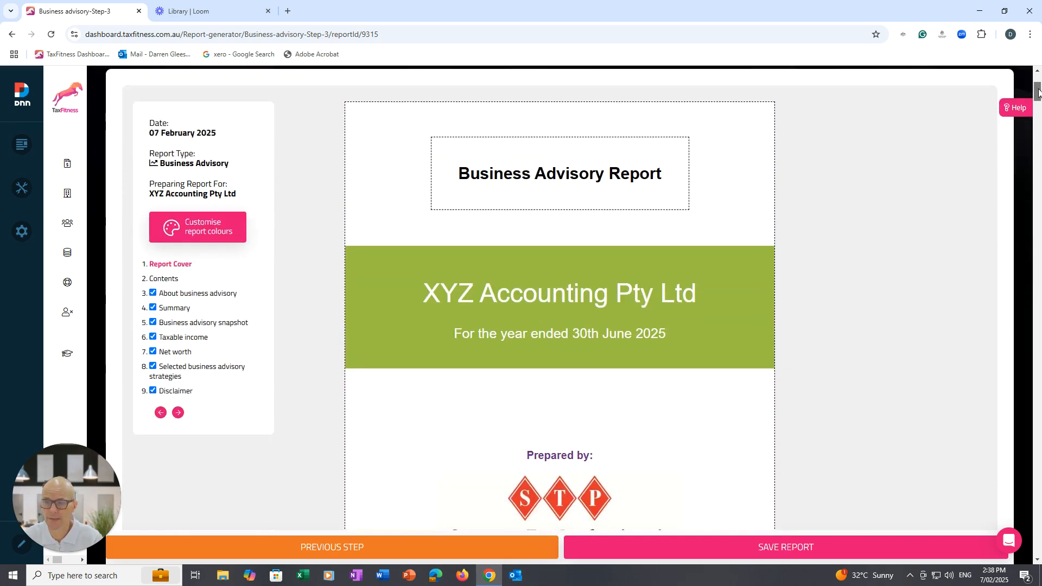
Exclude the Net worth and Disclaimer sections from the report and include them again.
{"action": "mouse_move", "coordinate": [65, 198]}
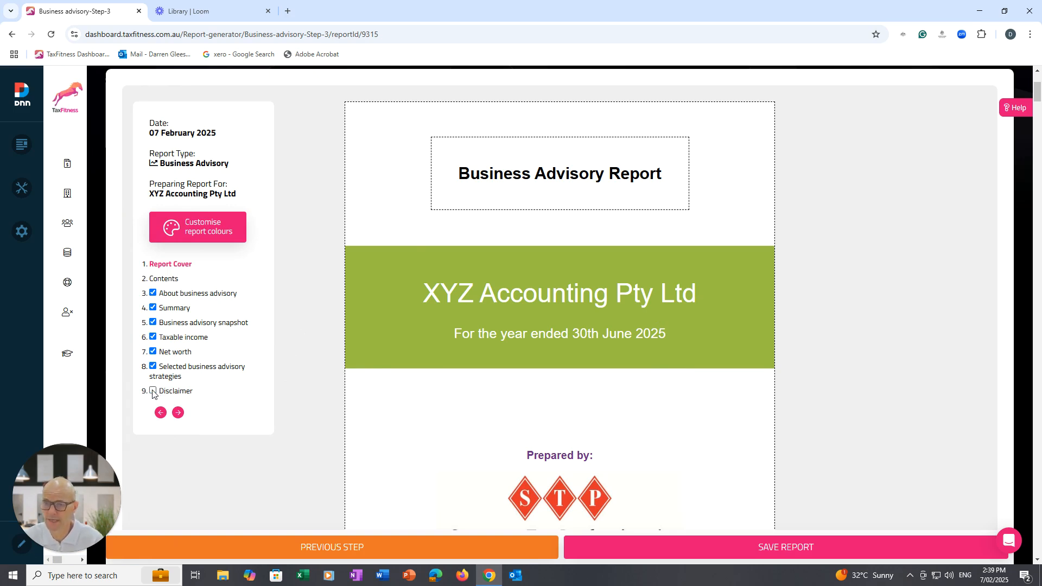
{"action": "left_click", "coordinate": [153, 351]}
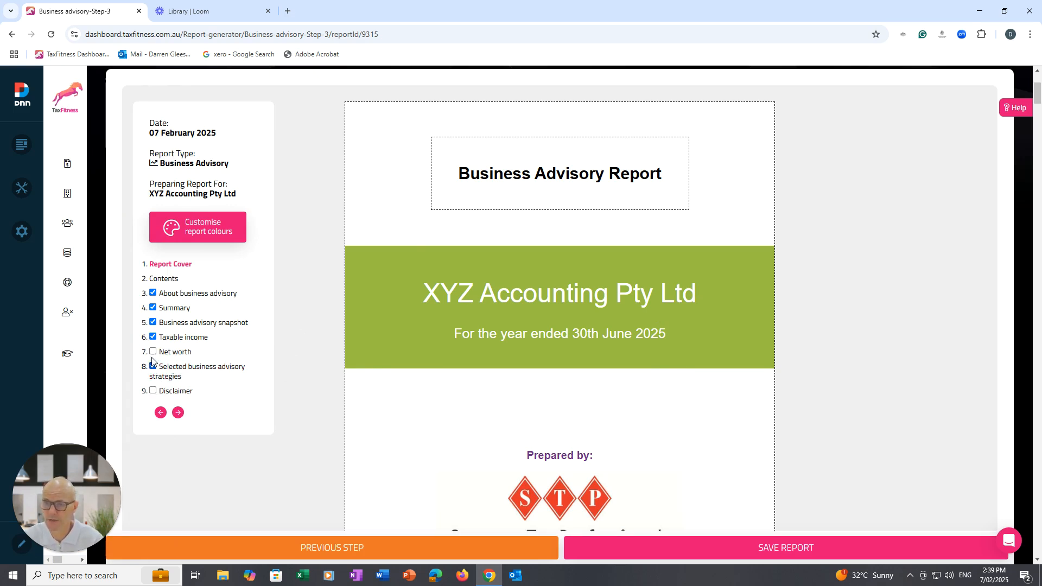
{"action": "left_click", "coordinate": [153, 351]}
{"action": "left_click", "coordinate": [152, 390]}
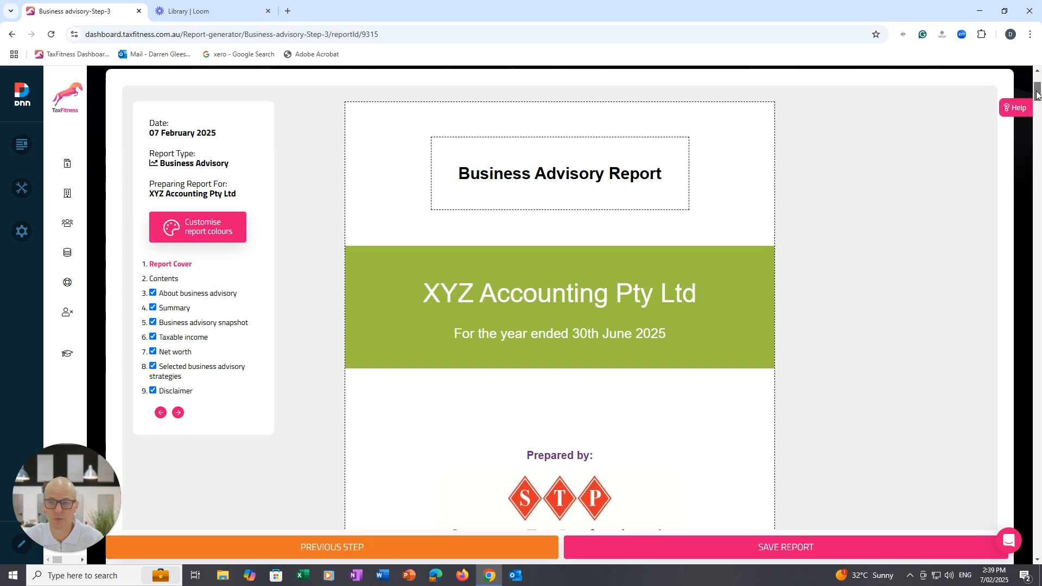
Examine the About business advisory section of the report preview.
{"action": "left_click_drag", "start_coordinate": [1037, 93], "coordinate": [1020, 140]}
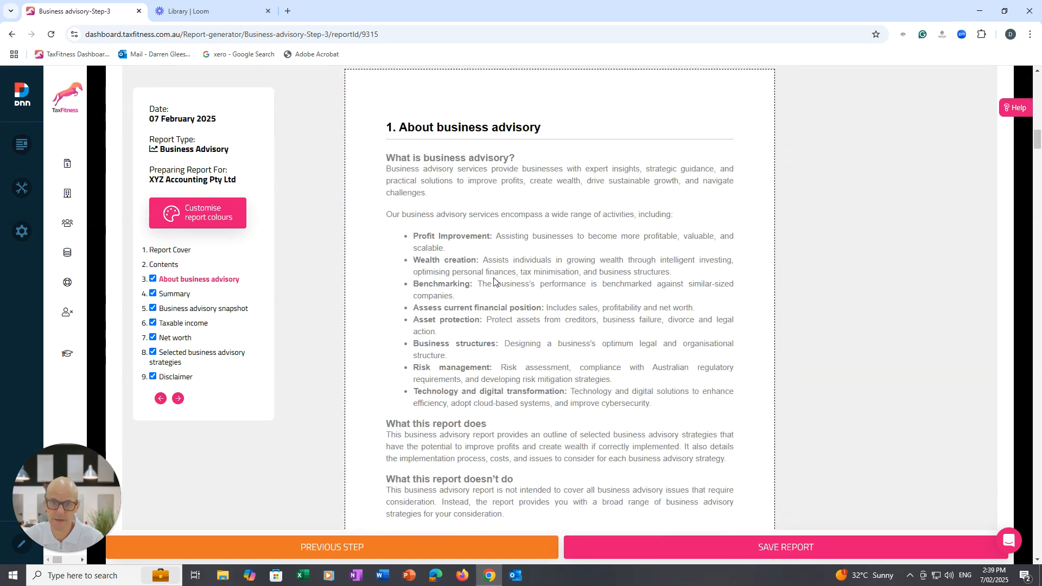